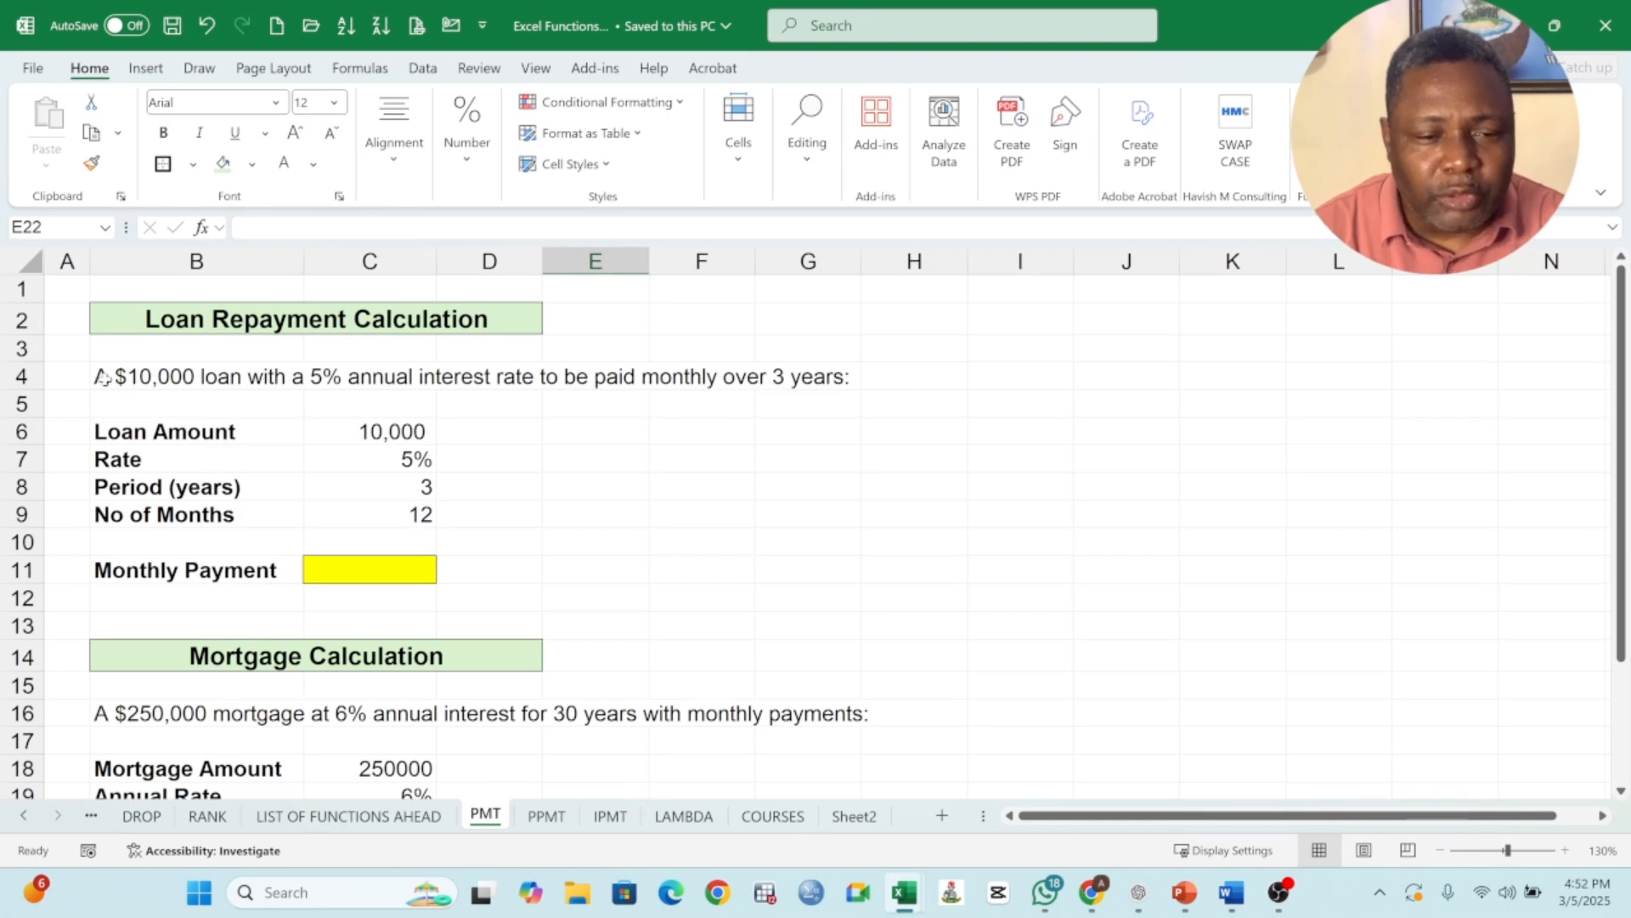
- Examine the loan repayment problem statement in row 4 and the loan amount and rate inputs in rows 6 and 7
click(103, 380)
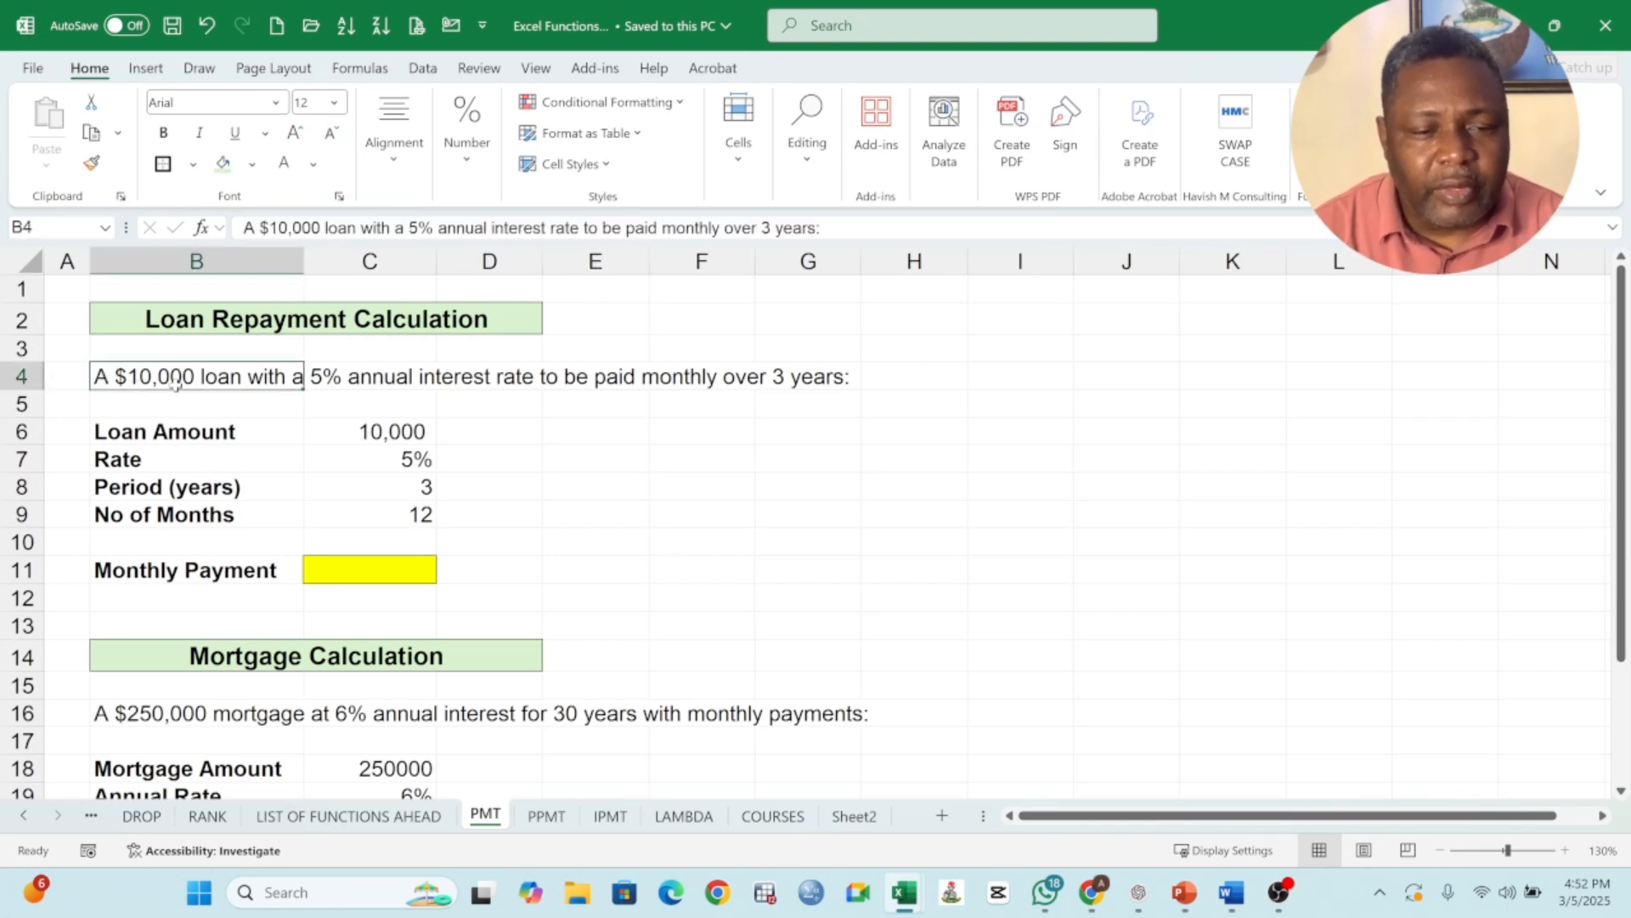
click(349, 378)
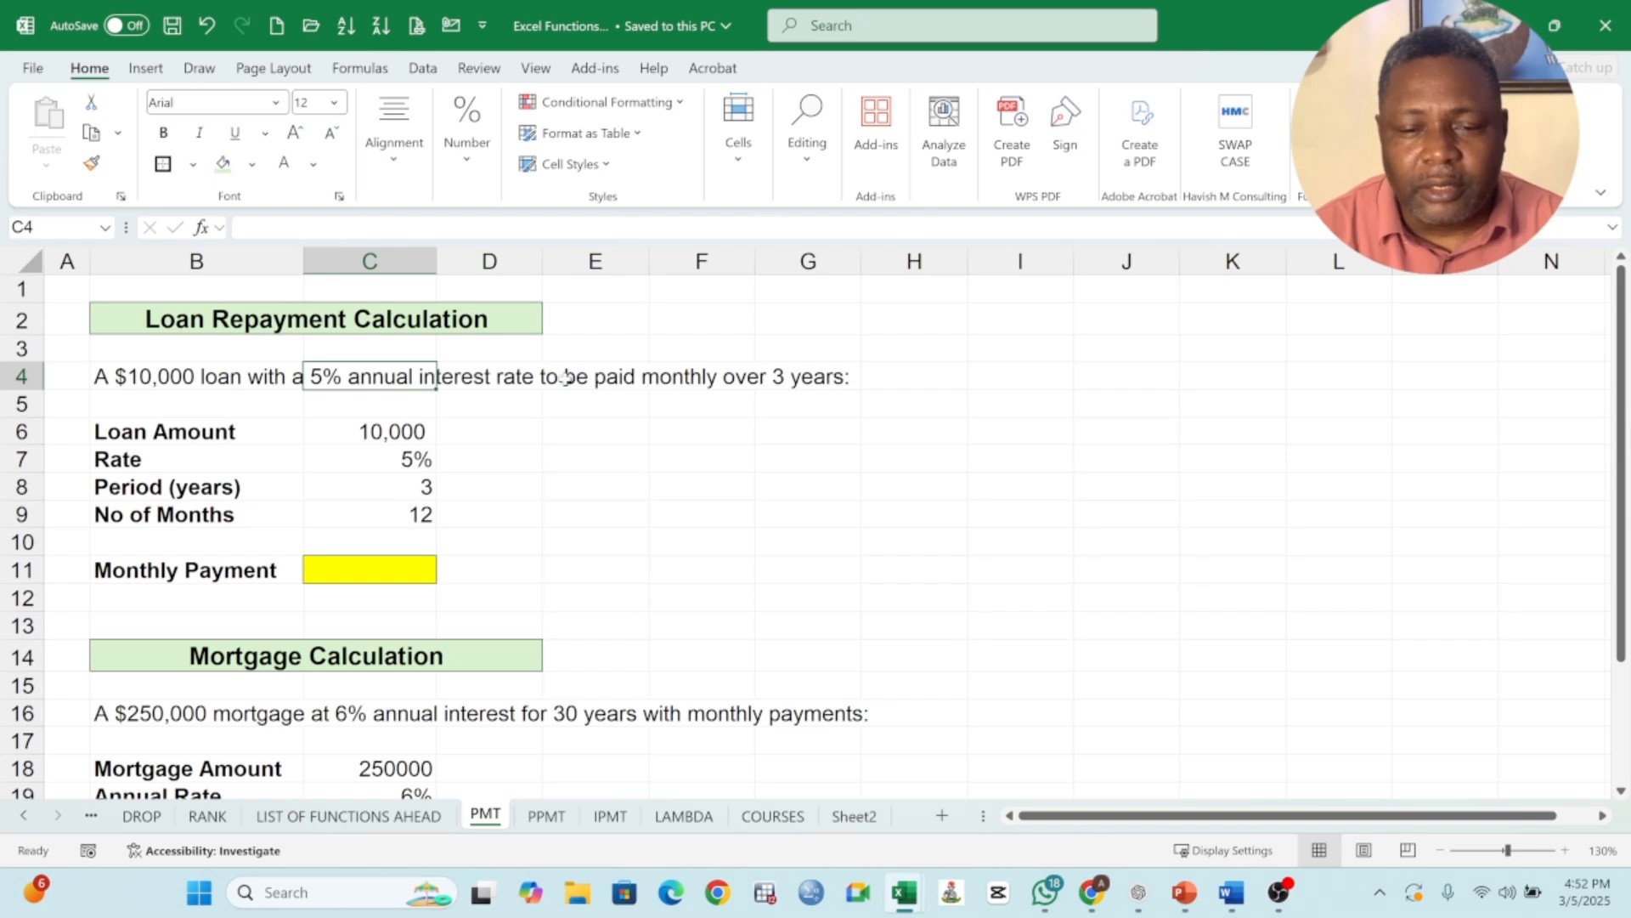
click(595, 377)
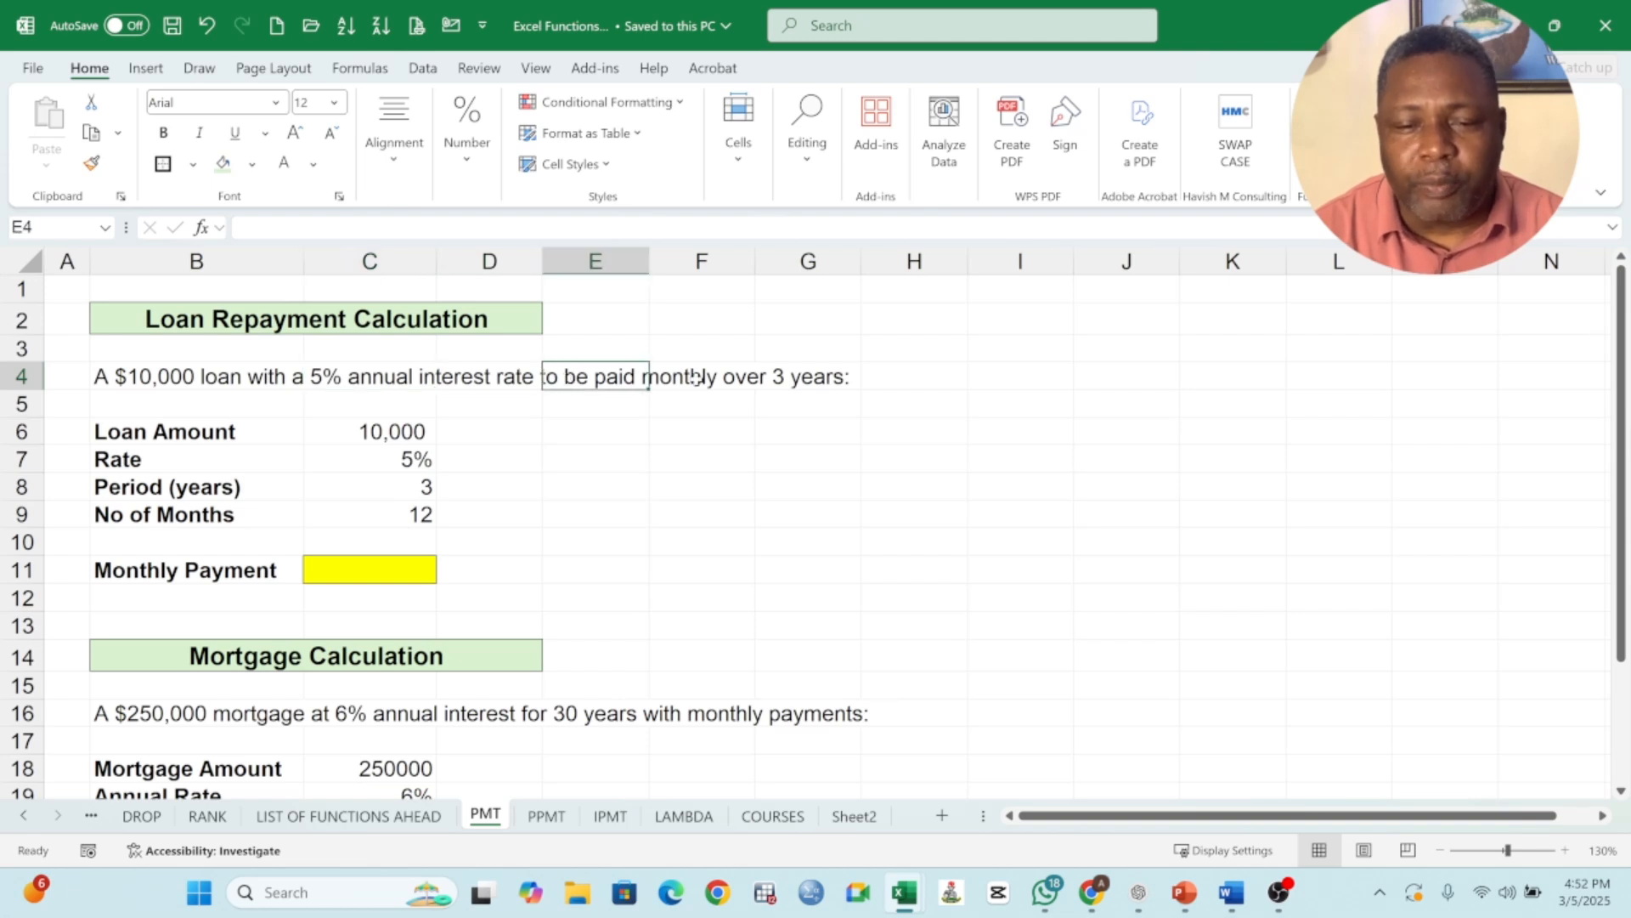
click(820, 382)
click(164, 431)
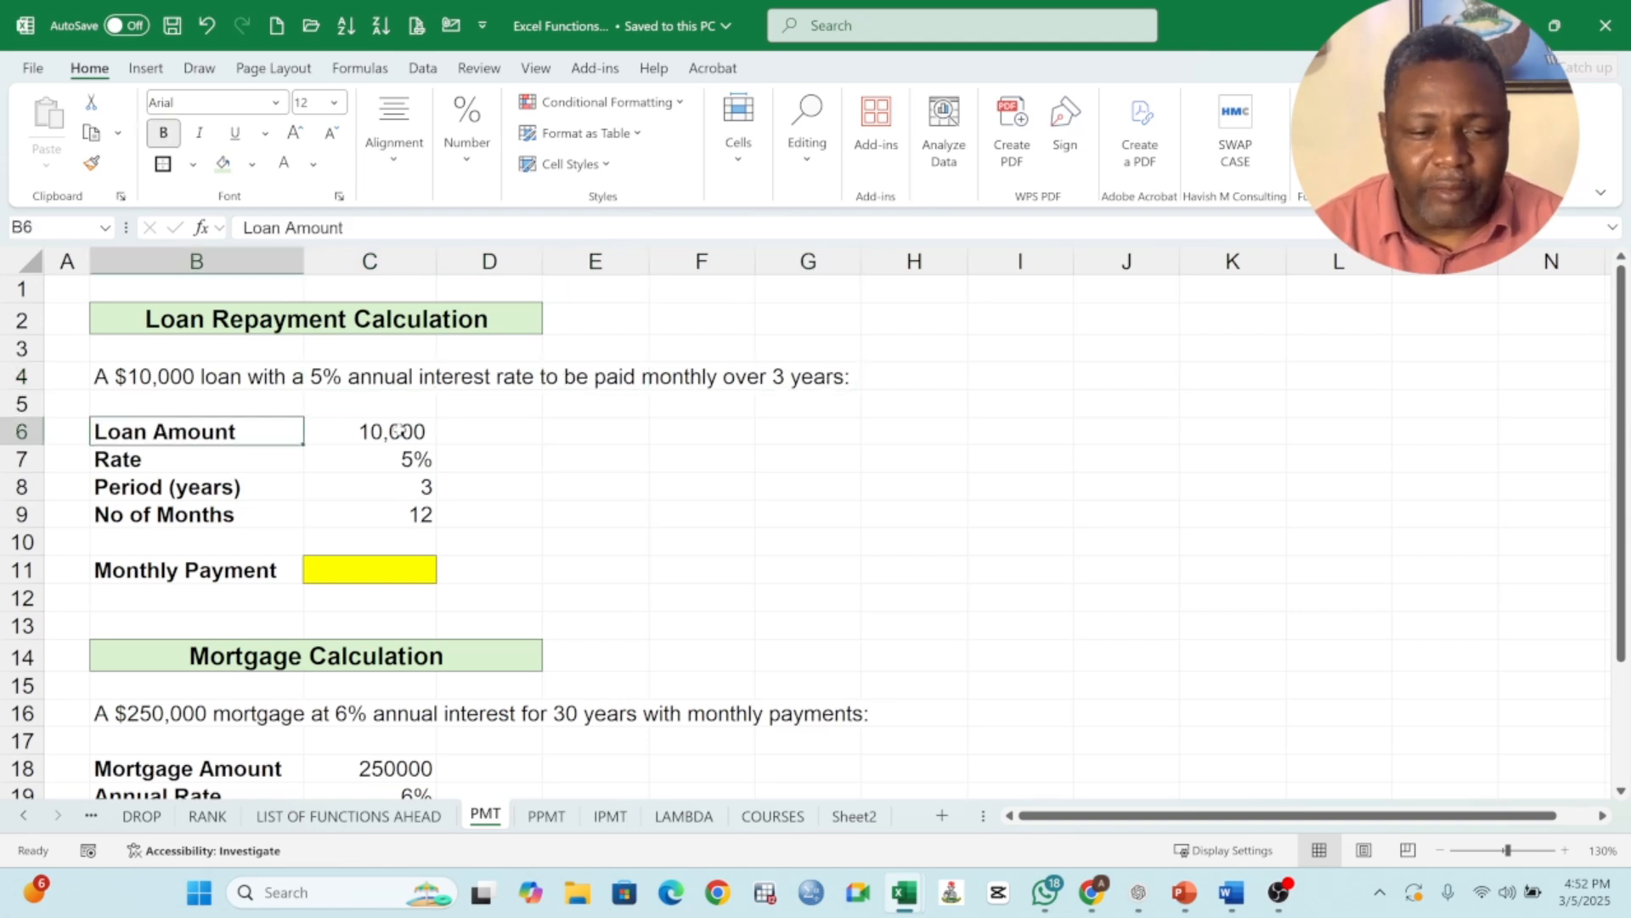
click(400, 430)
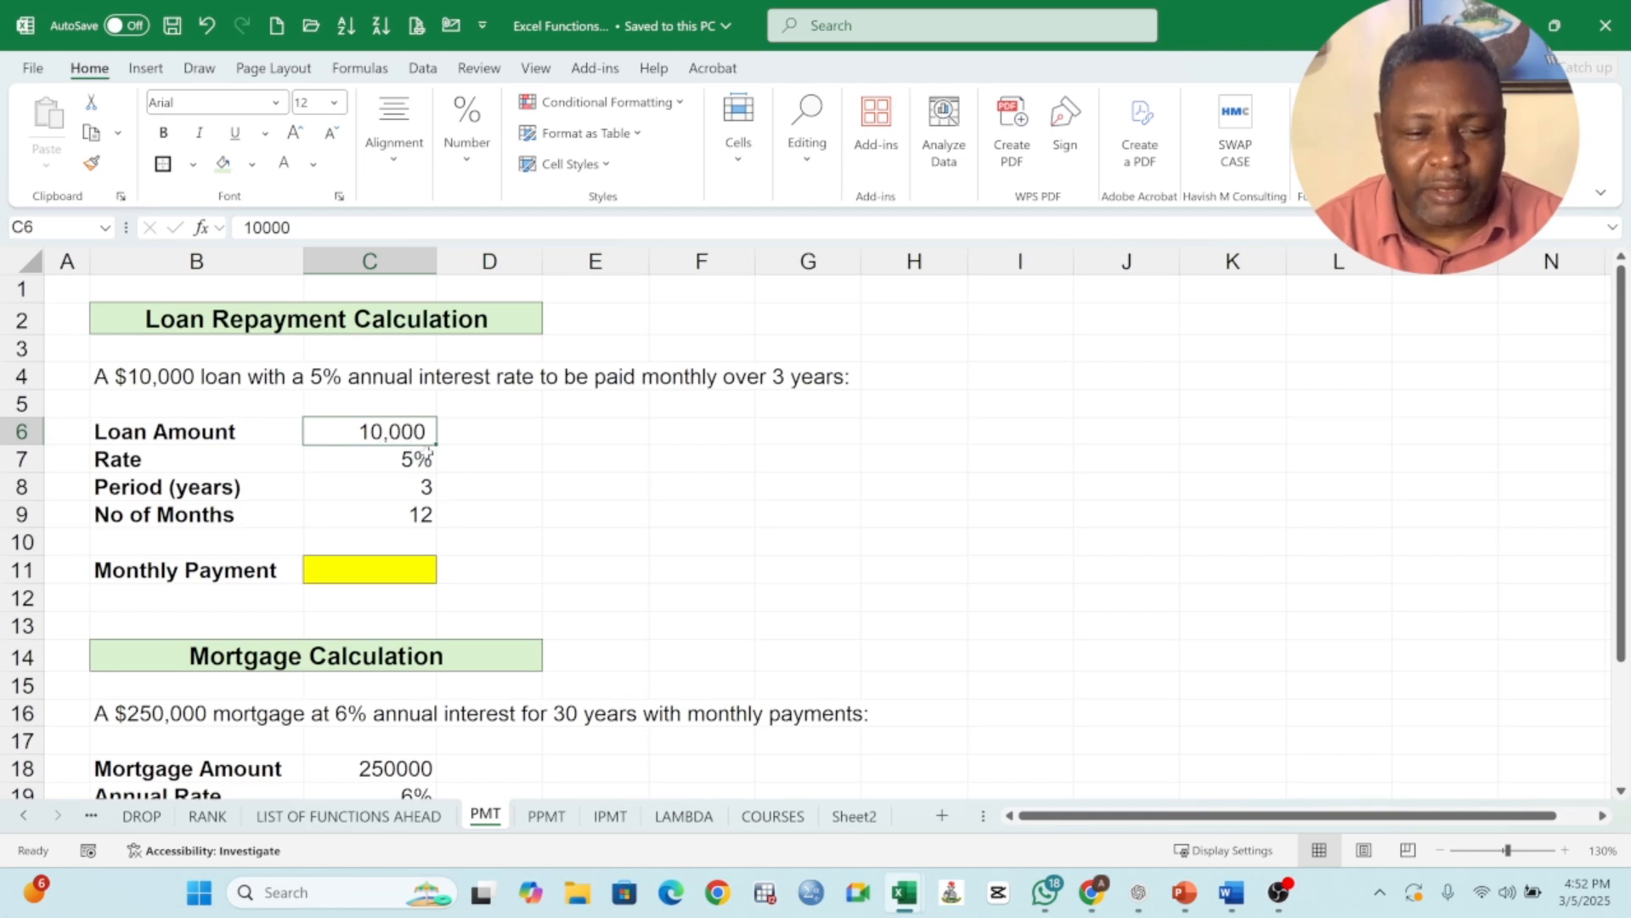
click(170, 461)
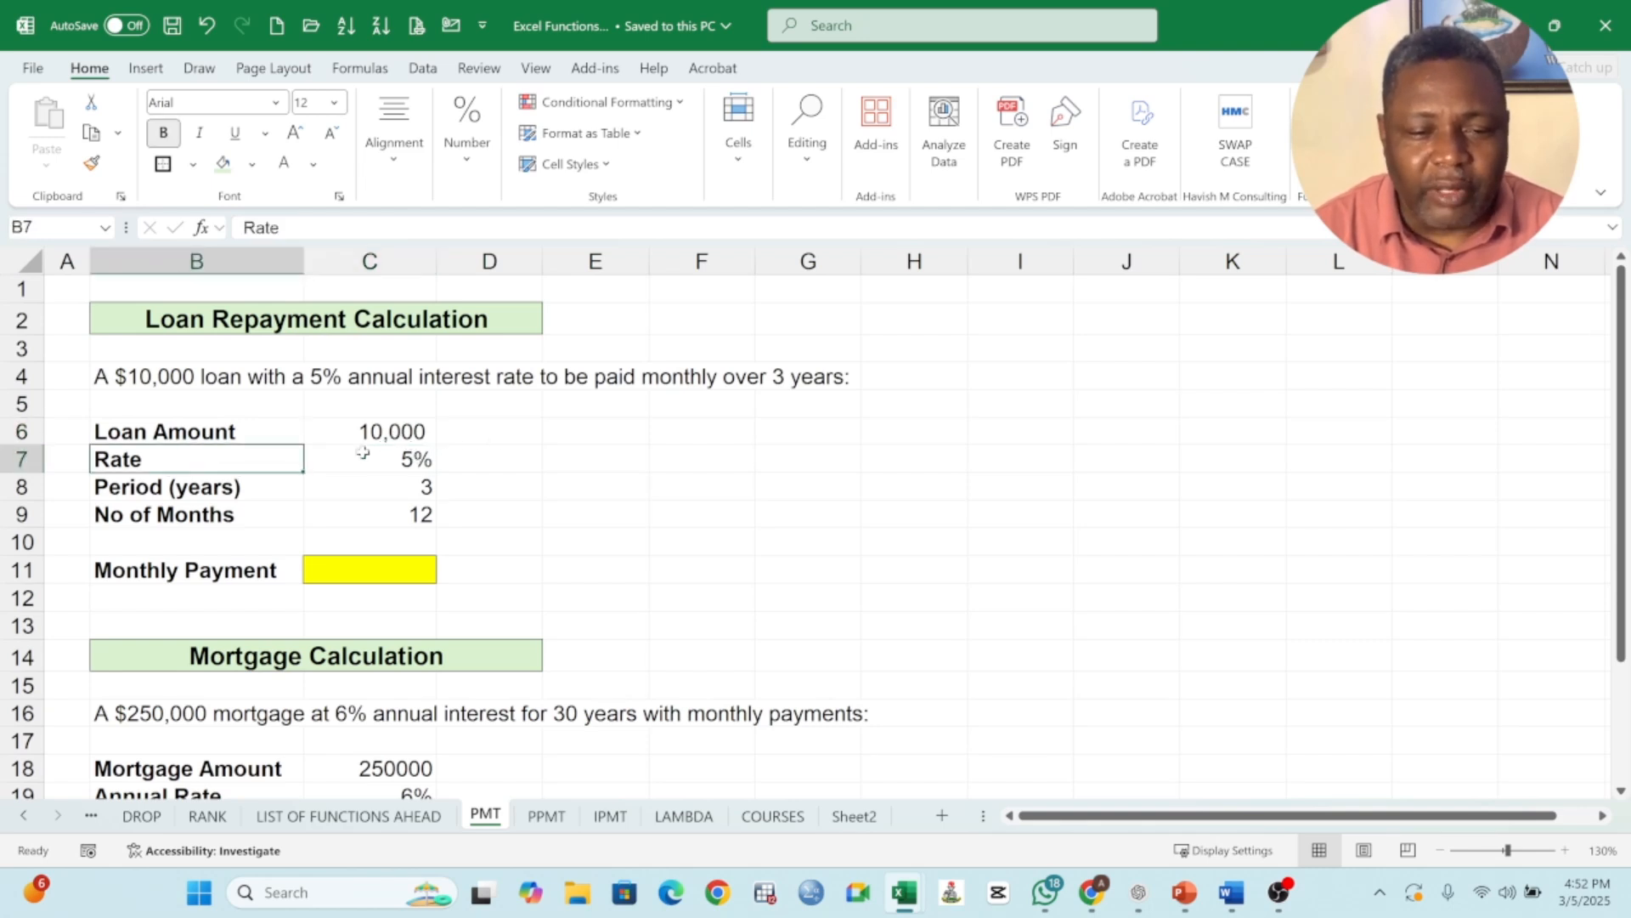
click(375, 461)
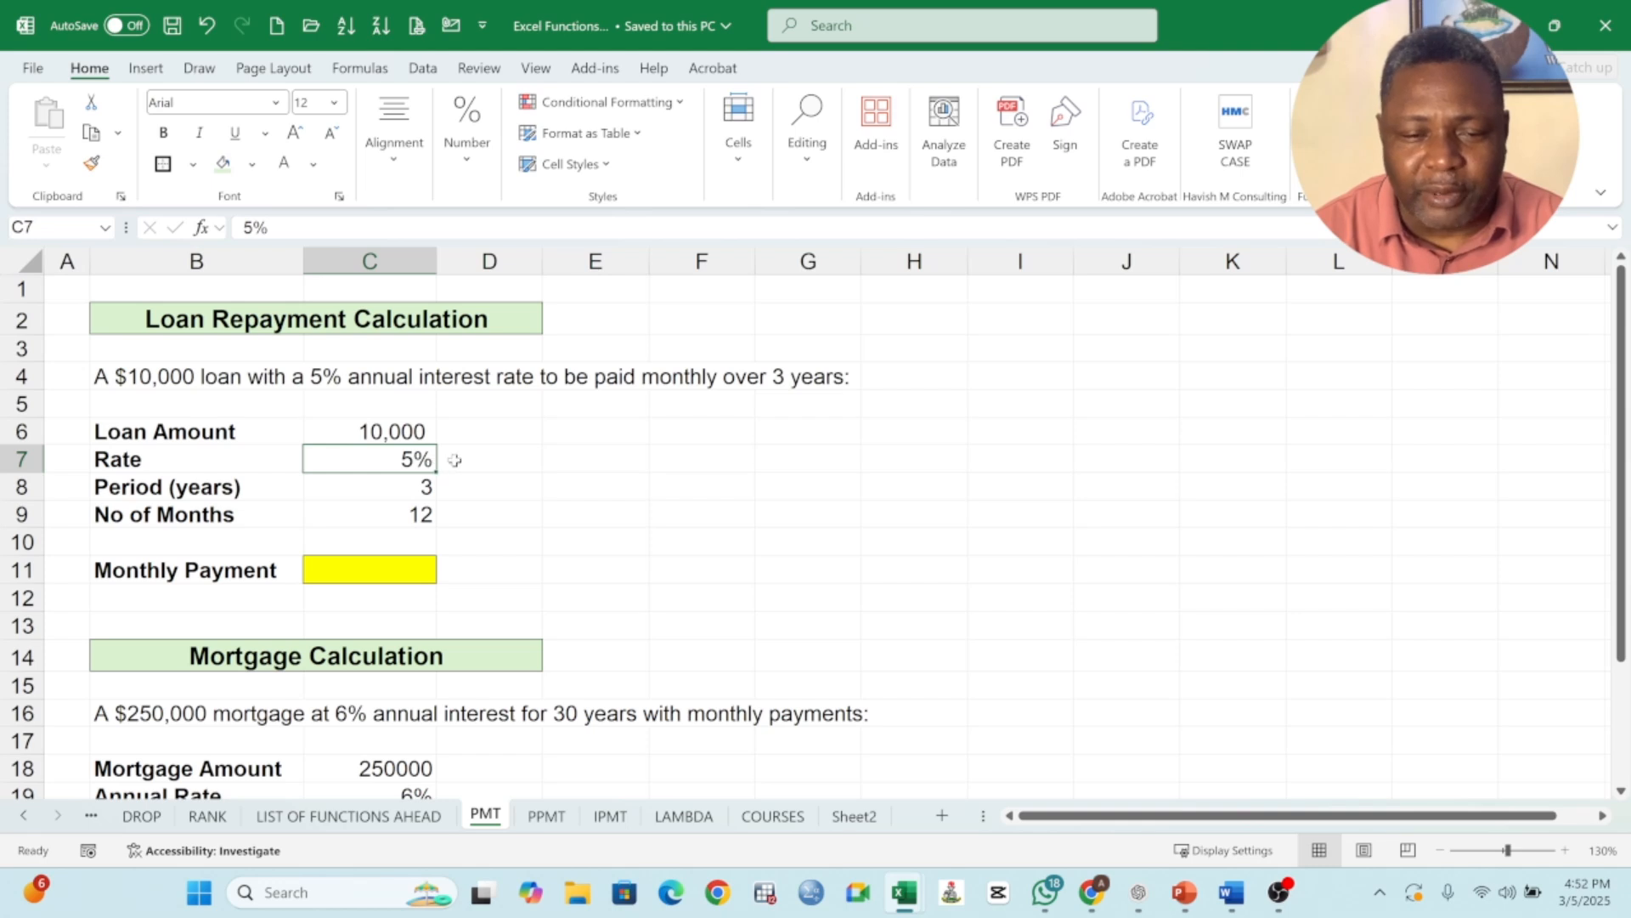
- Change the rate label in cell B7 to "Annual Rate"
click(191, 455)
double_click(102, 459)
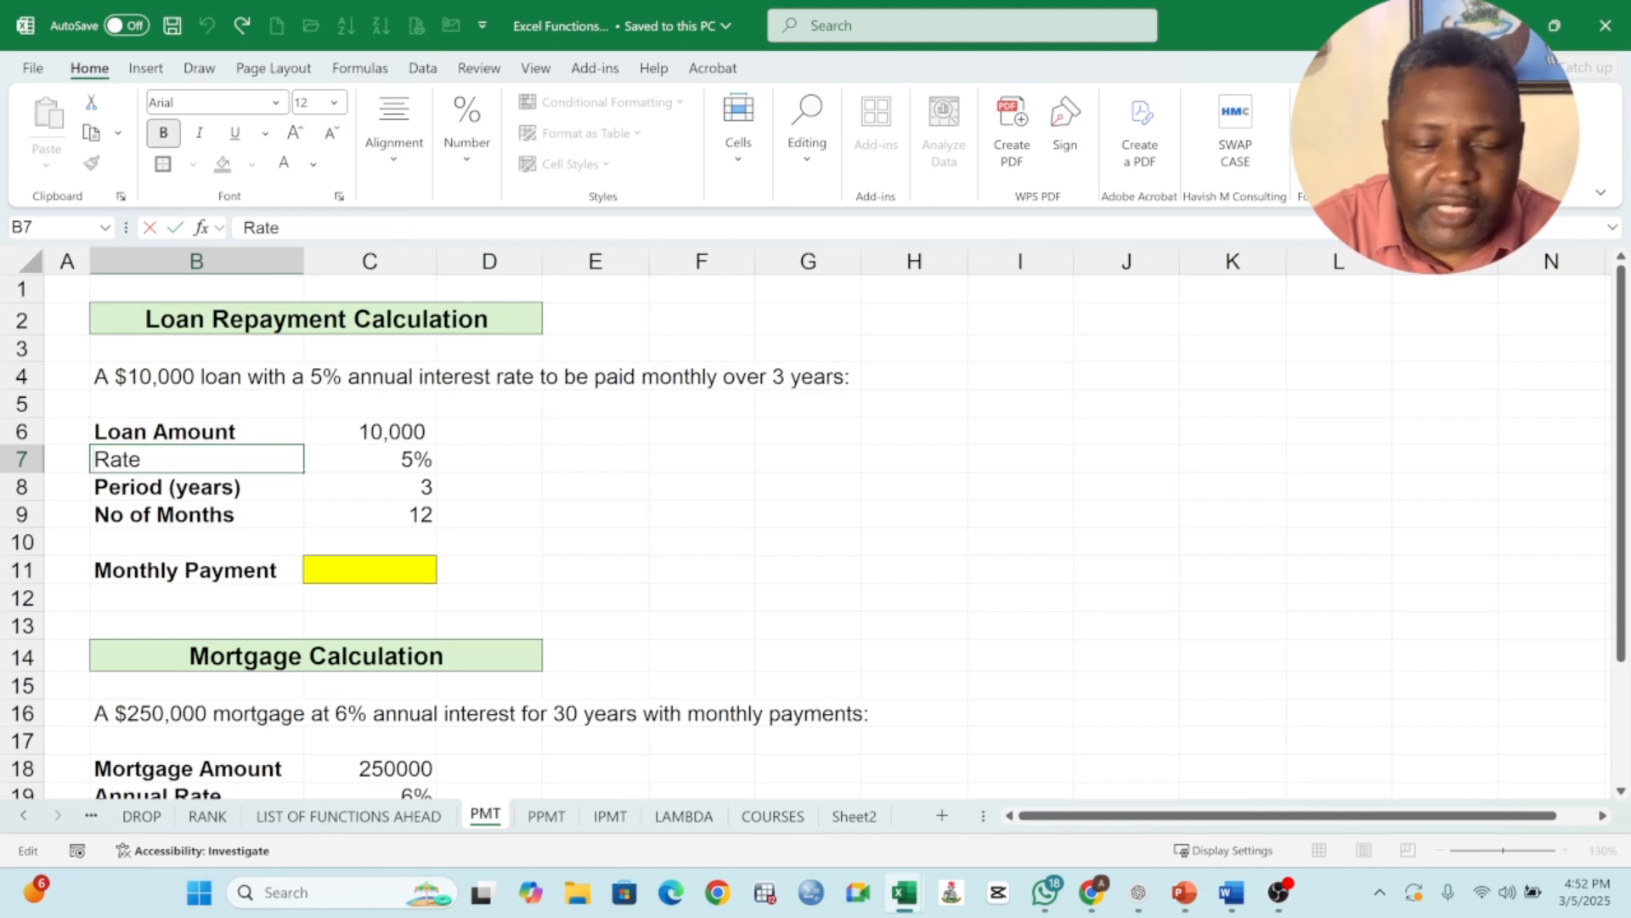
text(aNNU)
key(BackSpace)
key(BackSpace)
key(BackSpace)
key(BackSpace)
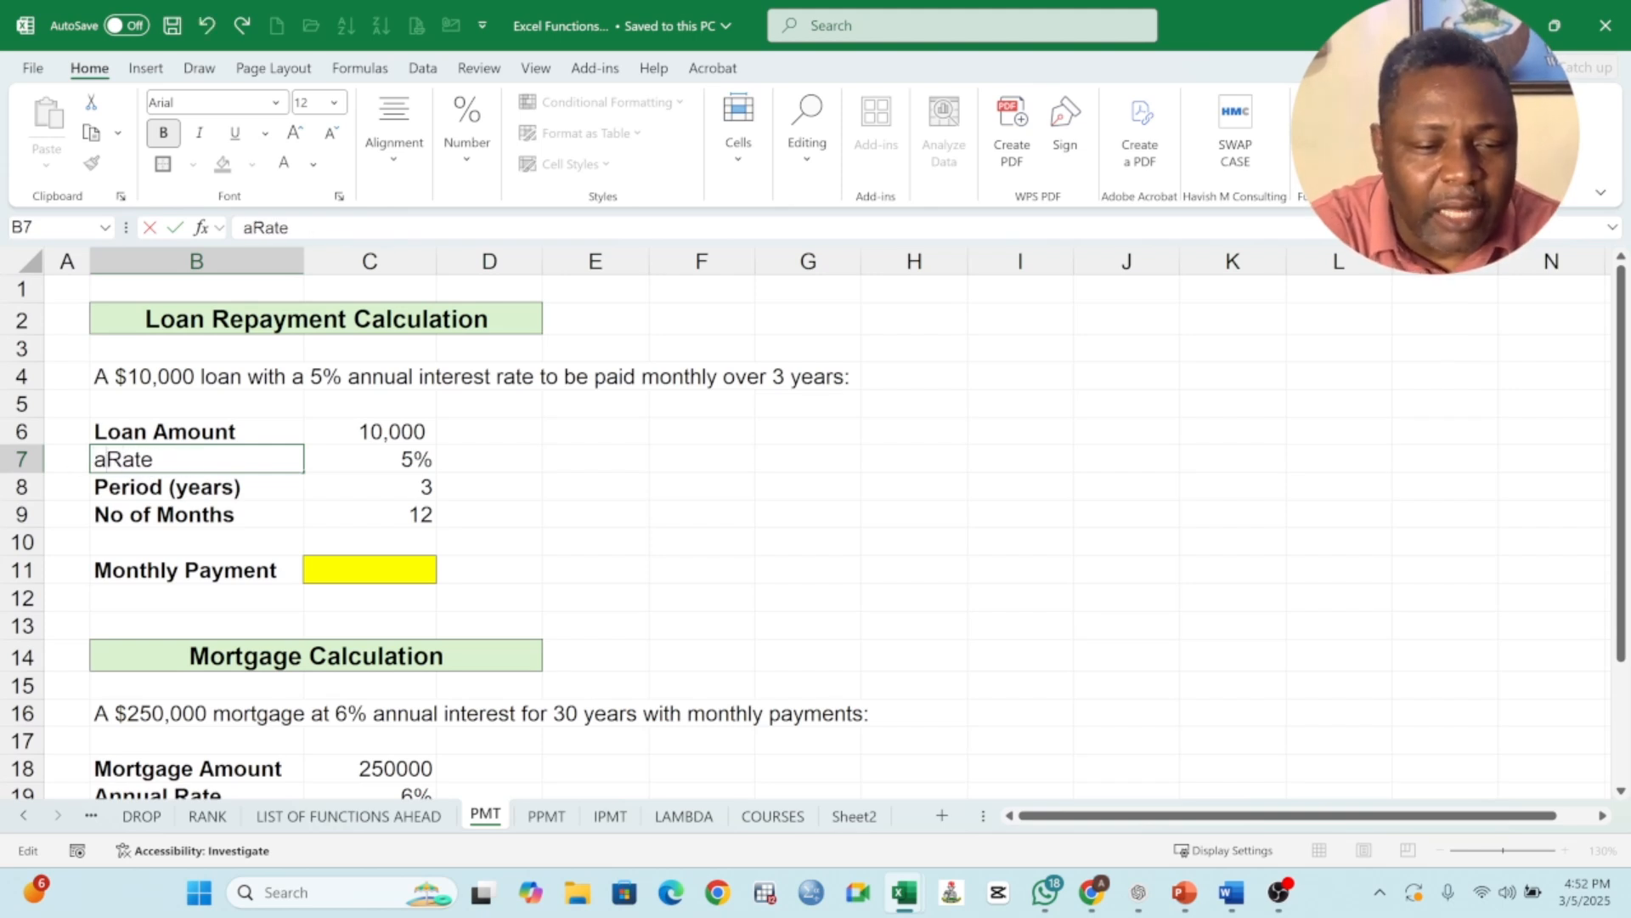
text(q)
key(BackSpace)
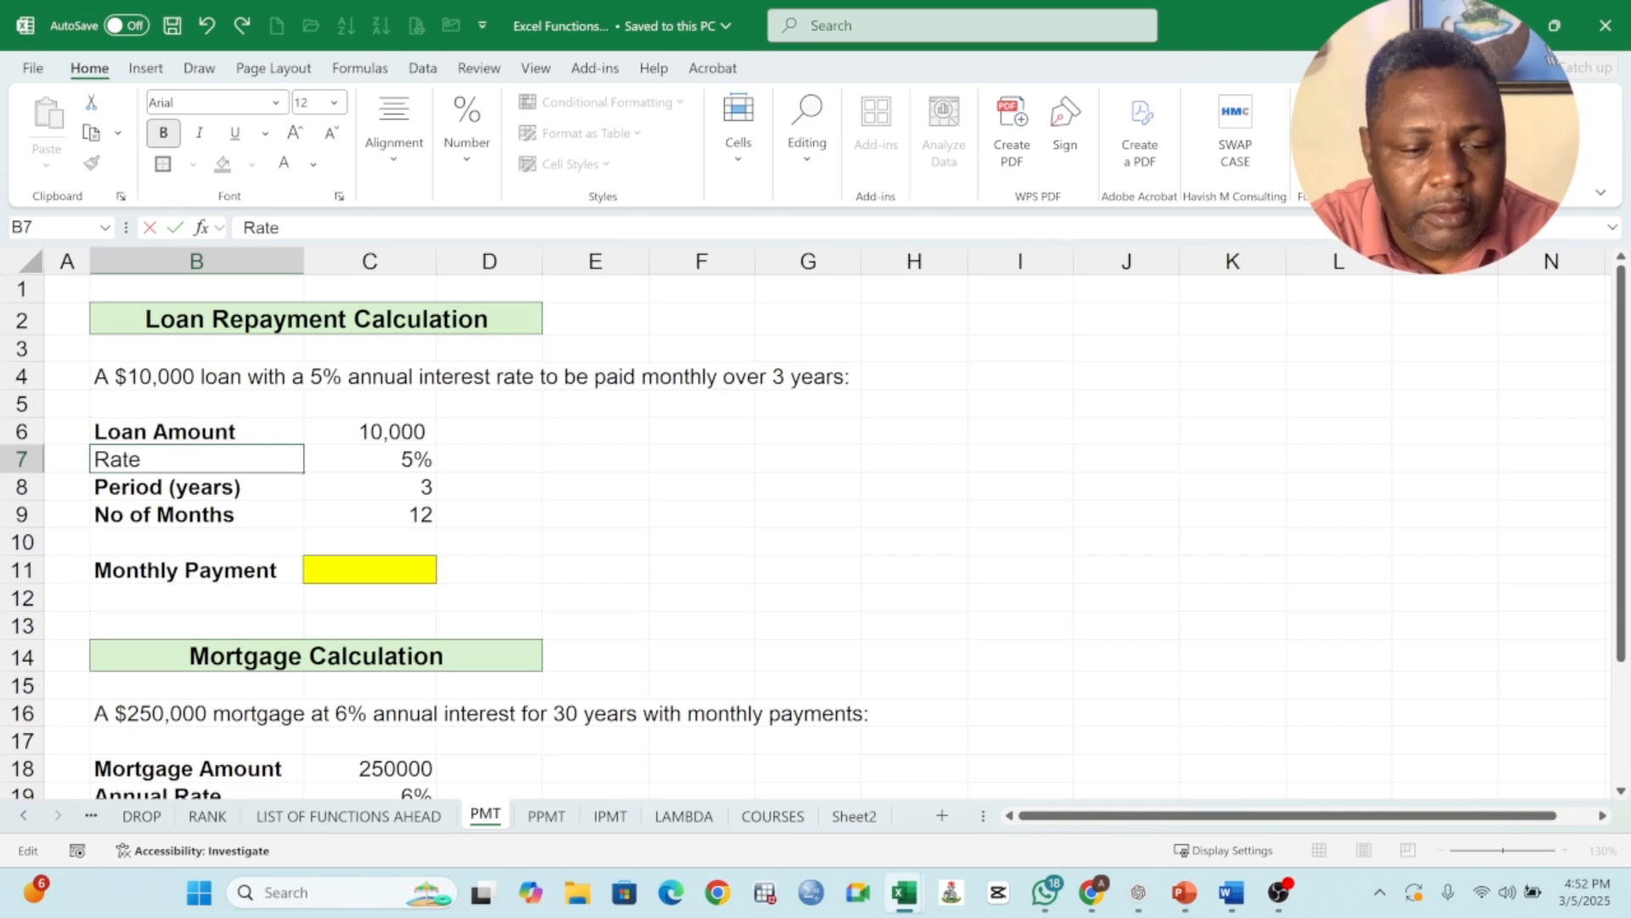
text(Annual)
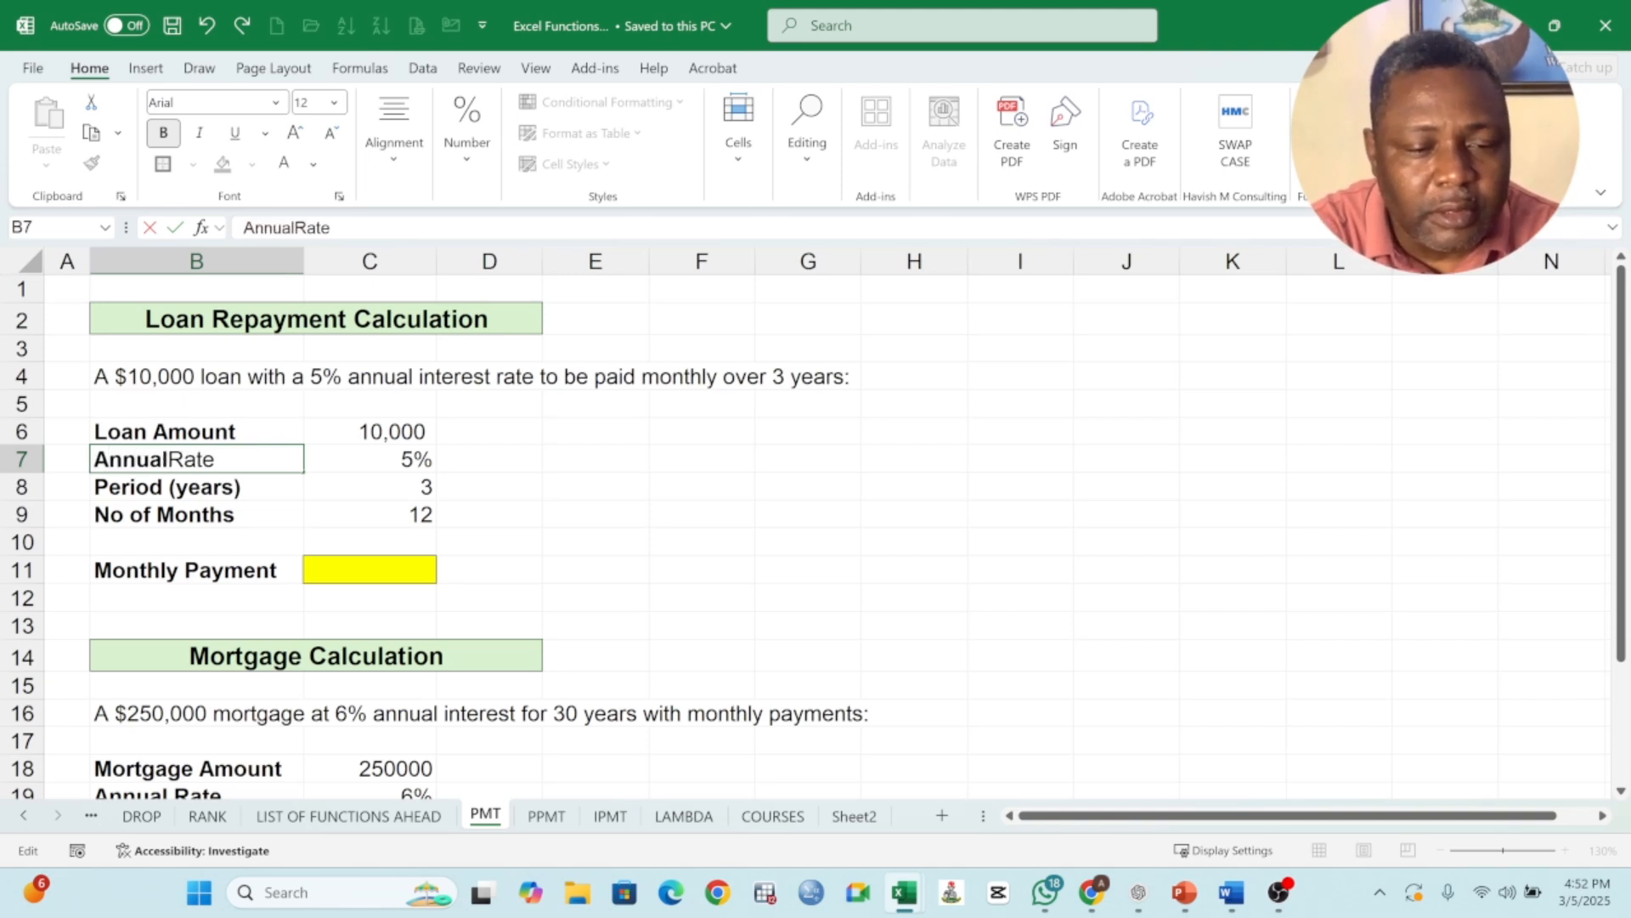
click(151, 487)
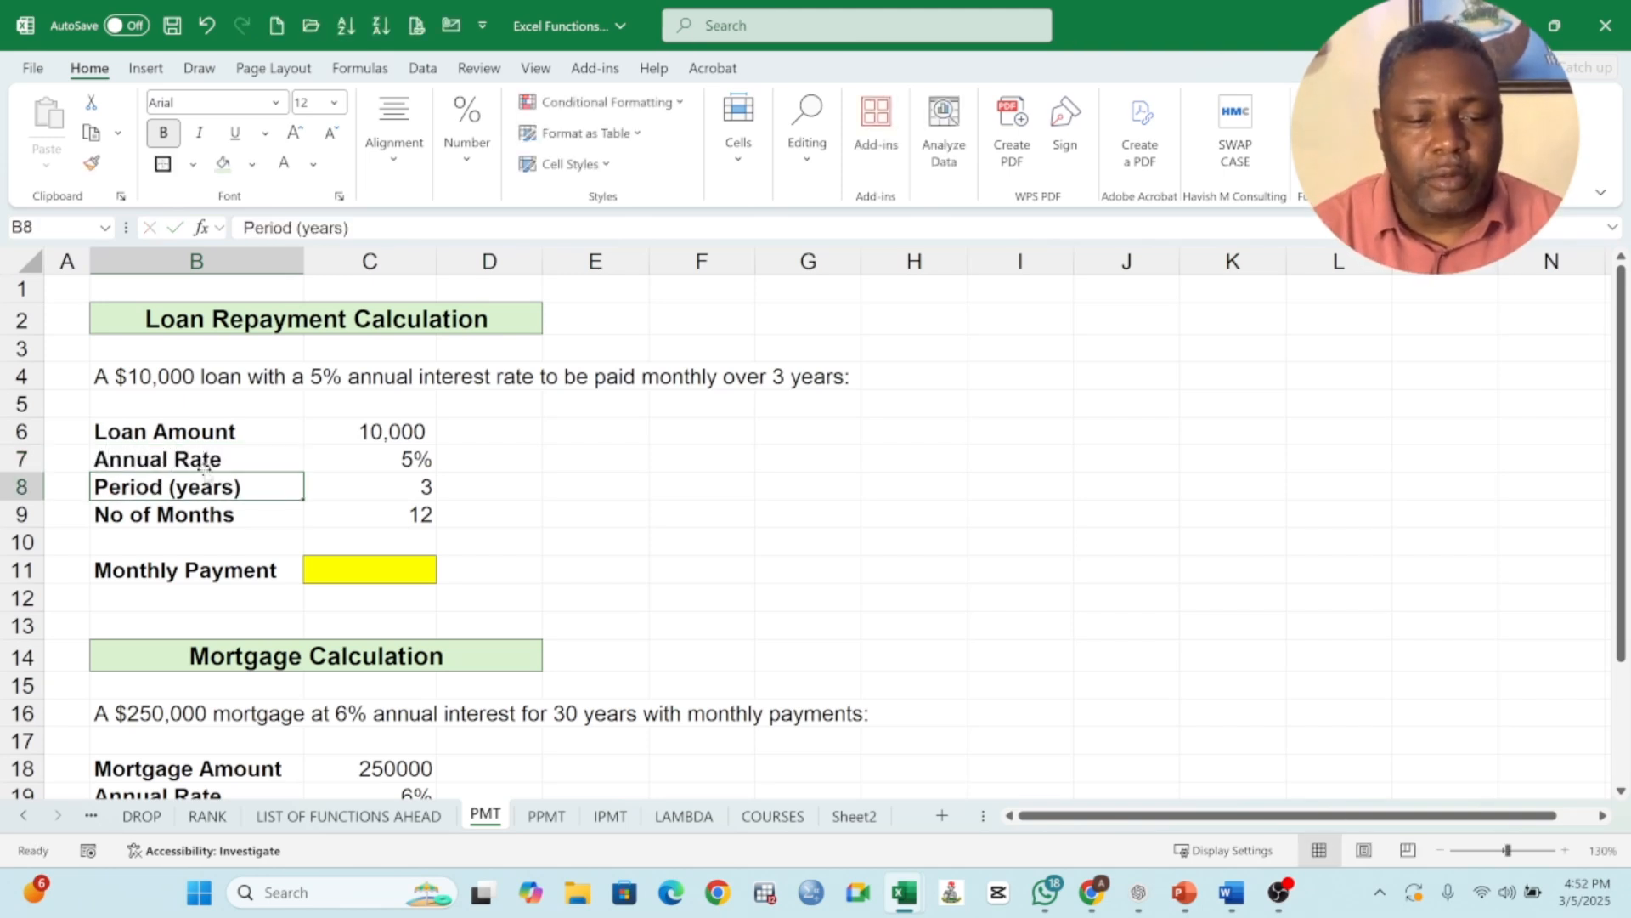
- Examine the period, number of months, payment frequency and loan amount that the monthly payment calculation depends on
click(374, 491)
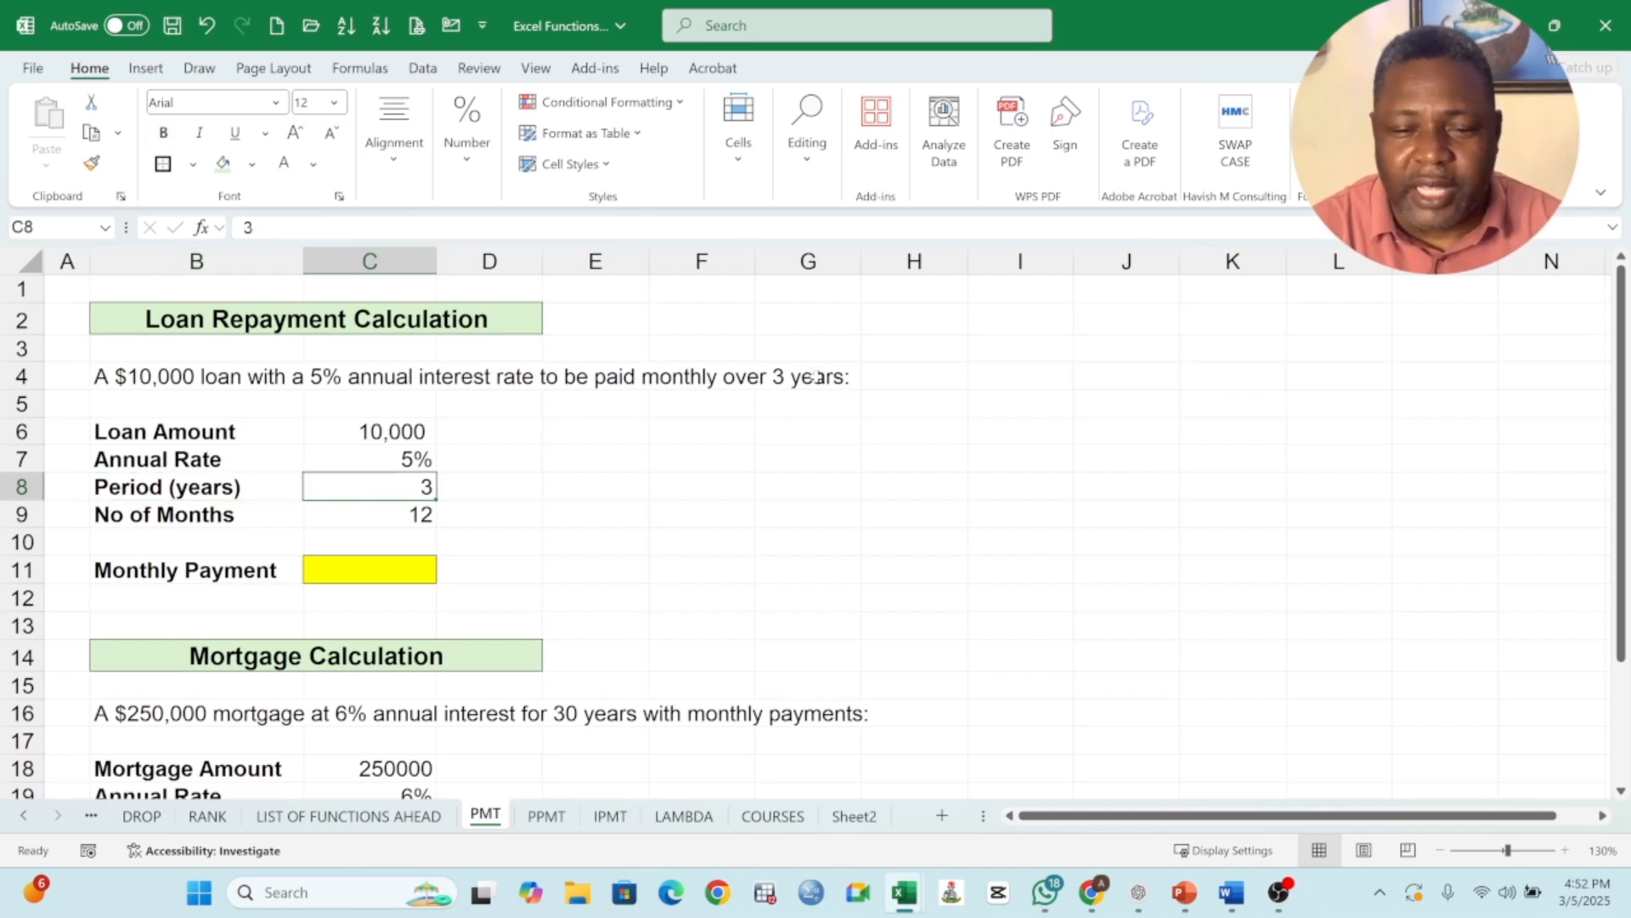
click(817, 378)
click(136, 519)
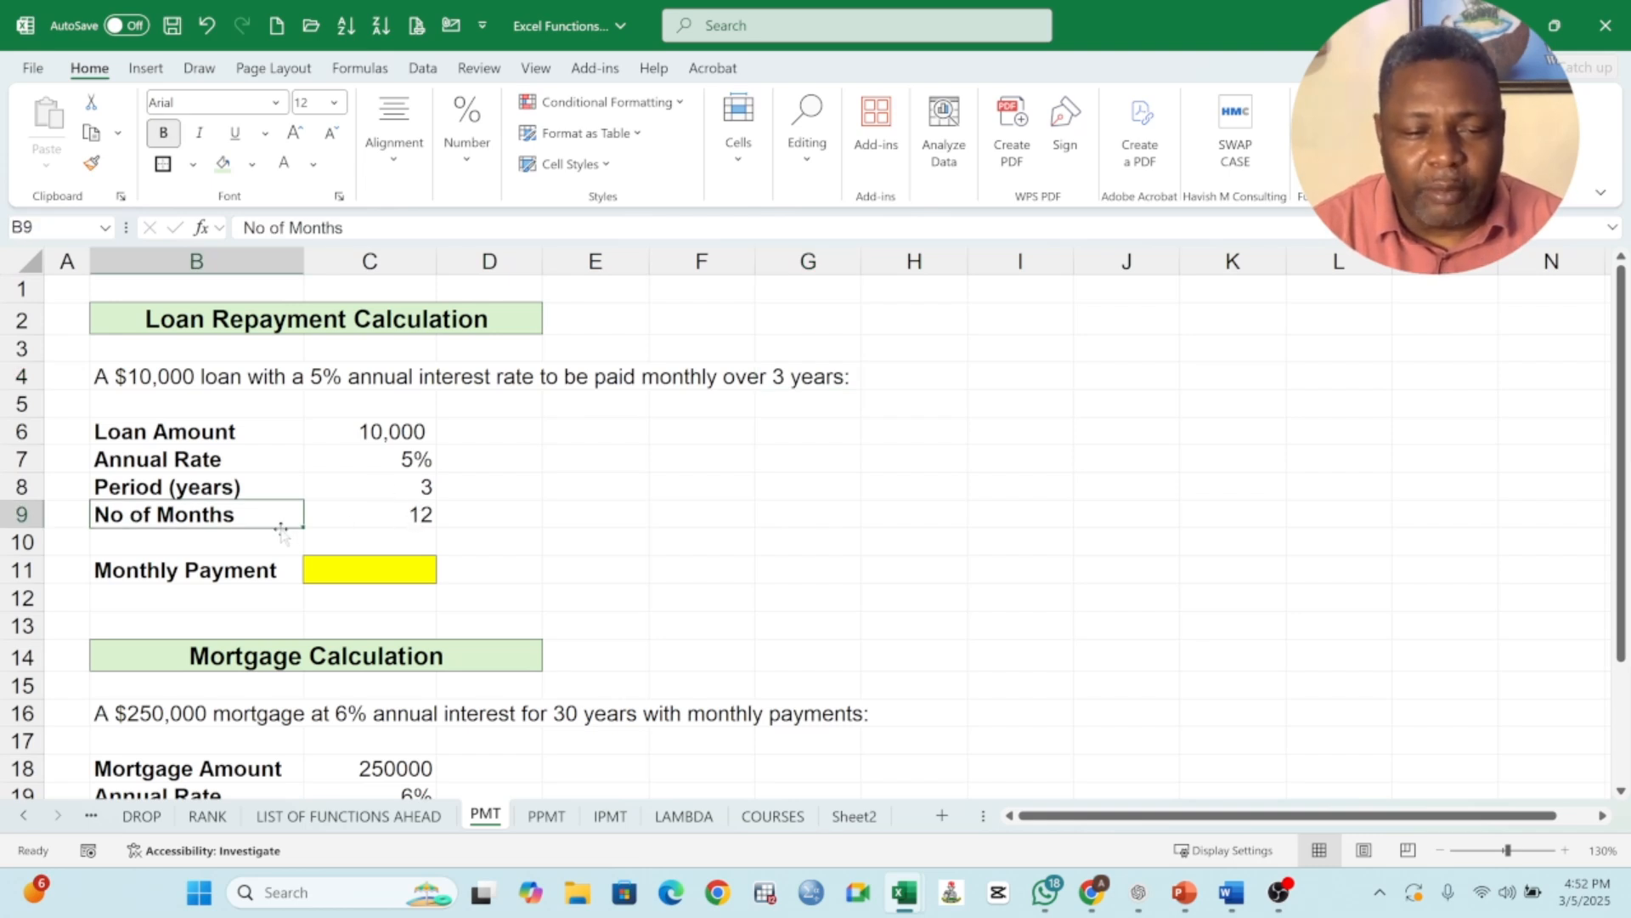
click(401, 515)
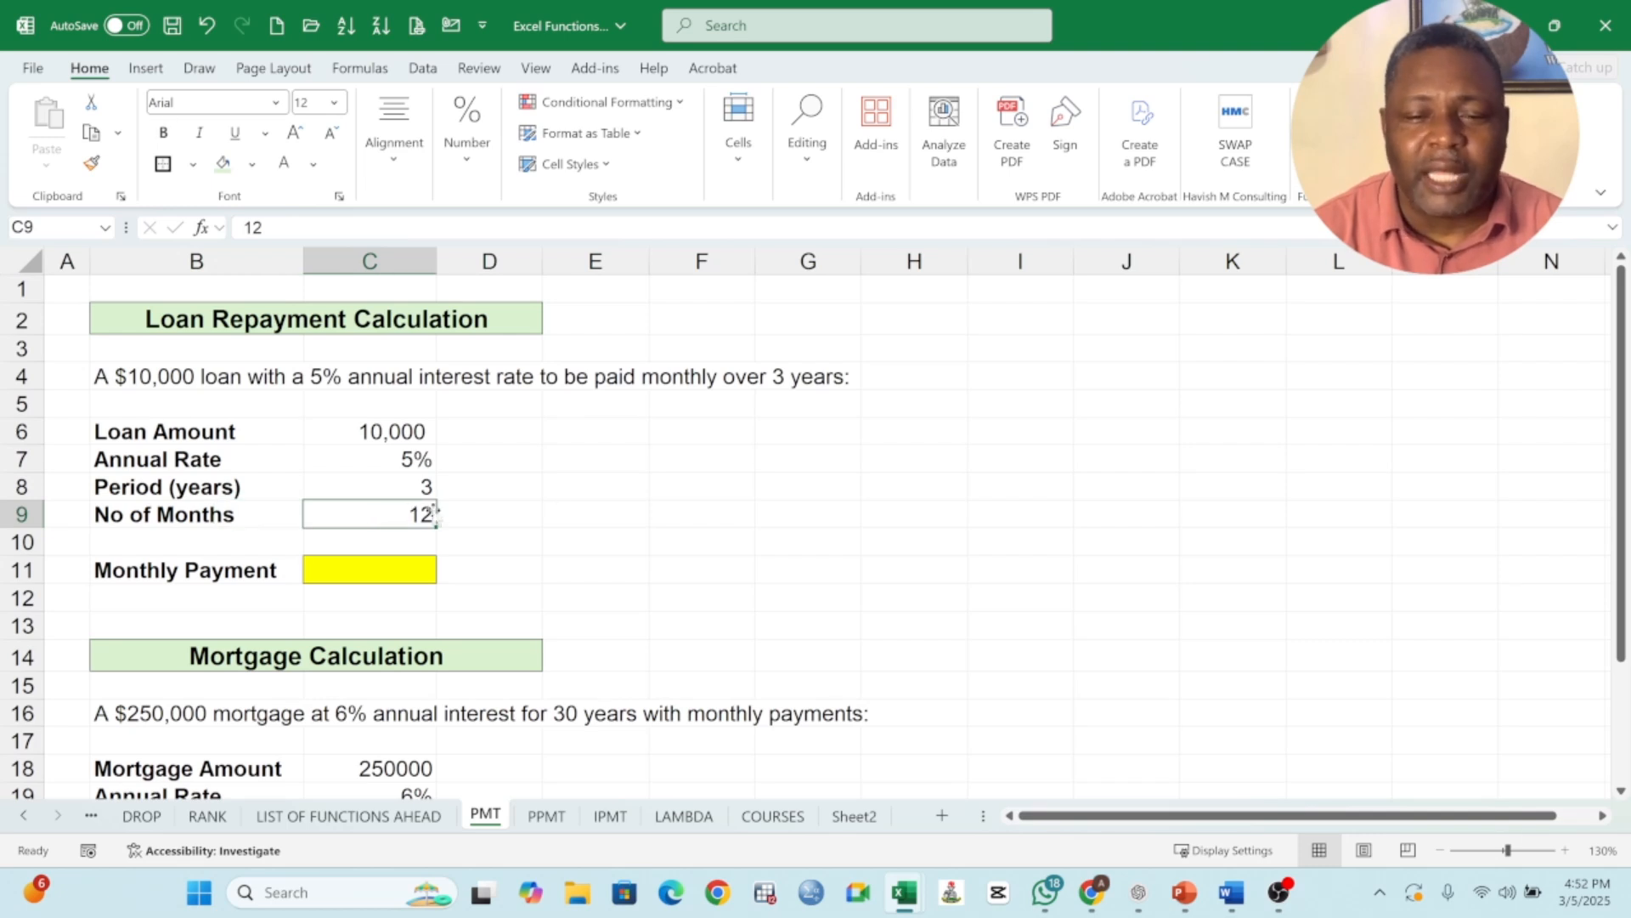
click(655, 381)
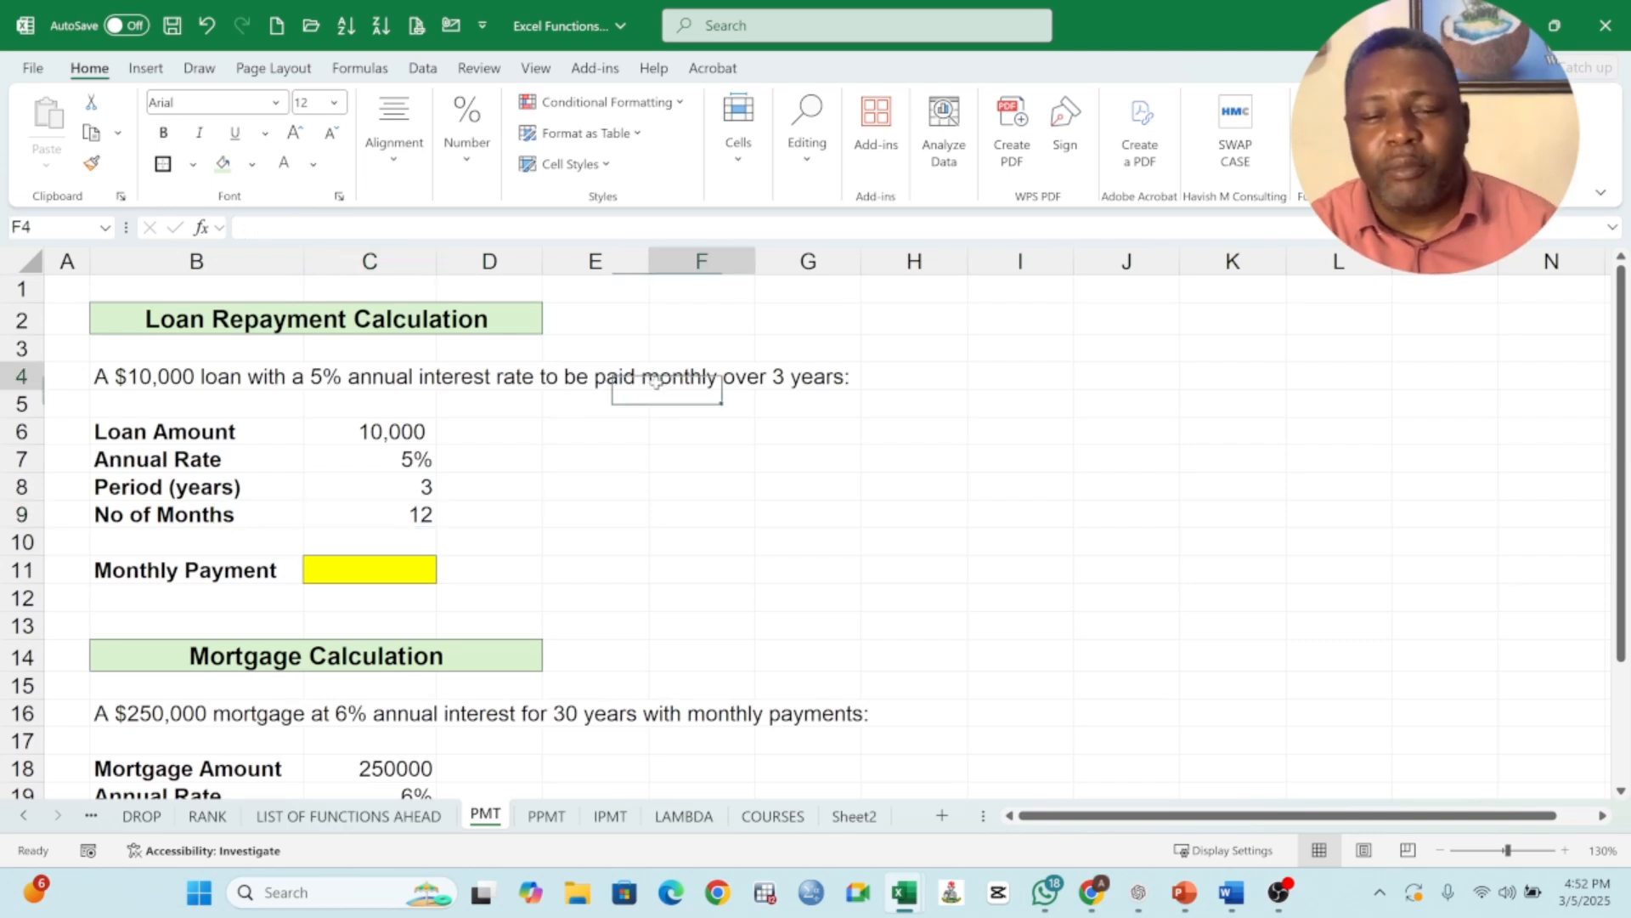
click(362, 568)
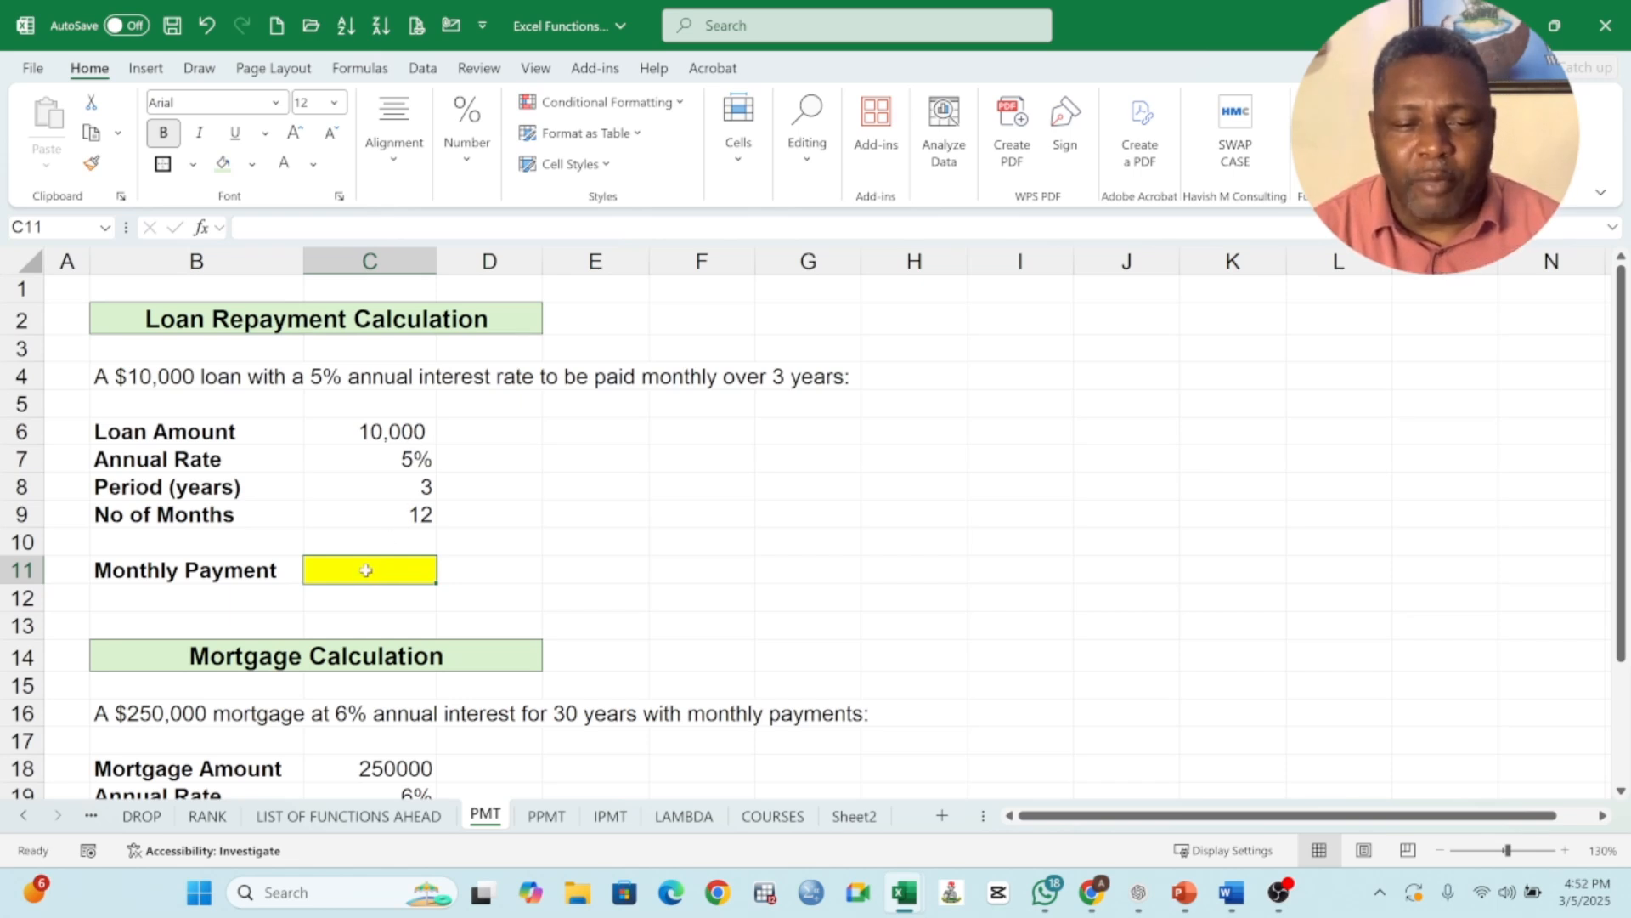
click(382, 434)
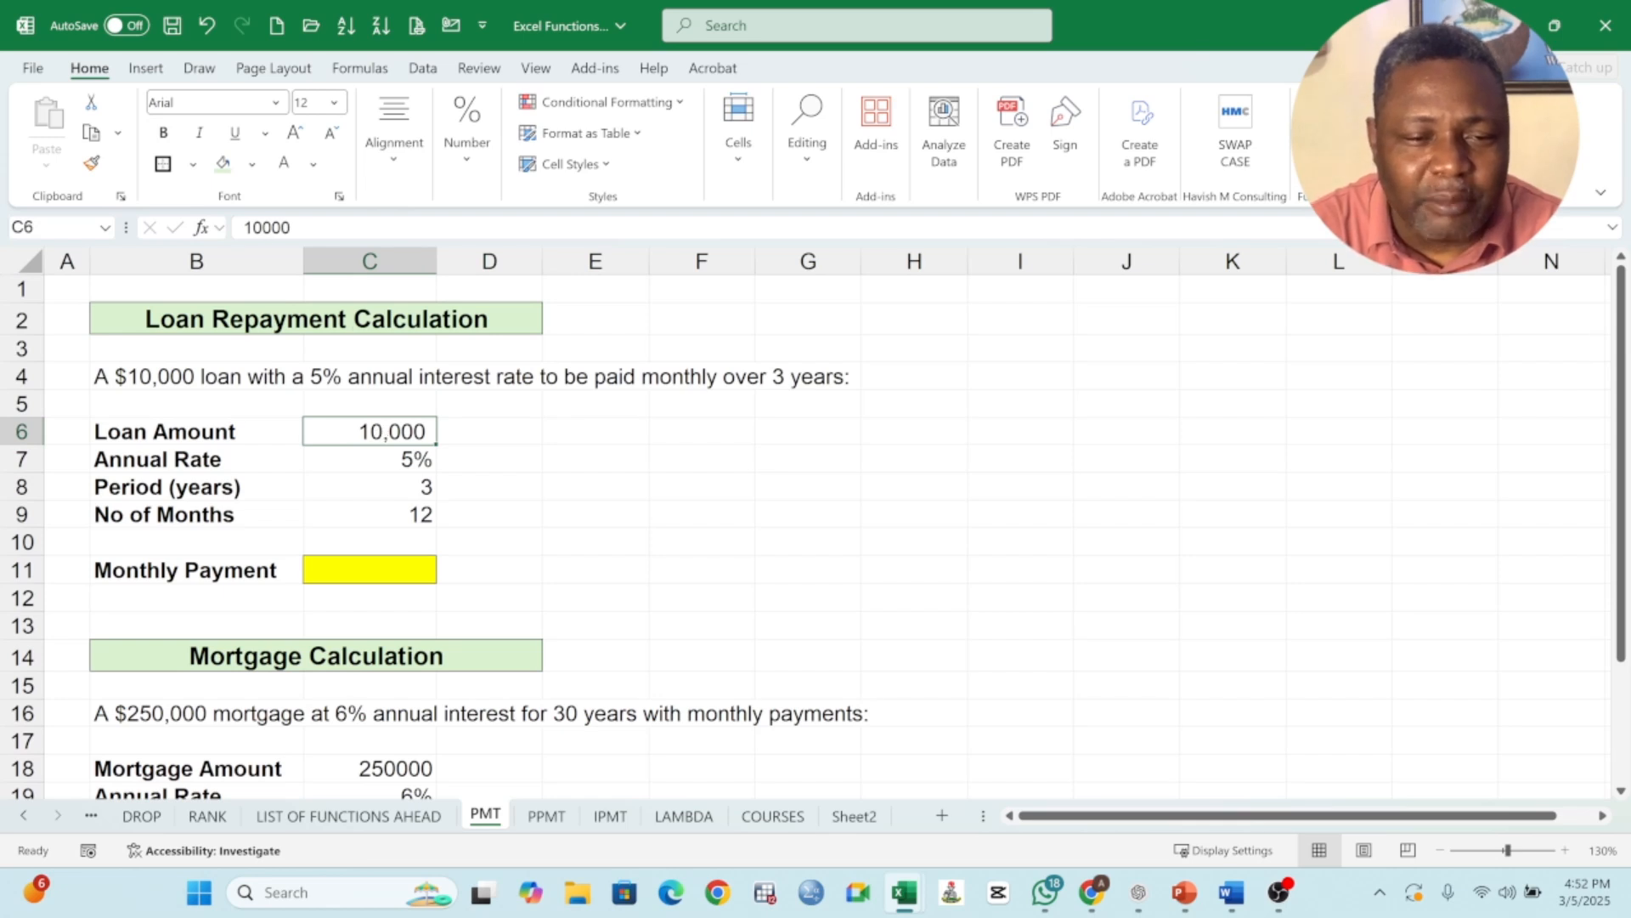
double_click(392, 433)
- Start a PMT formula in the loan's Monthly Payment cell C11, with C7/12 as the rate argument
click(400, 567)
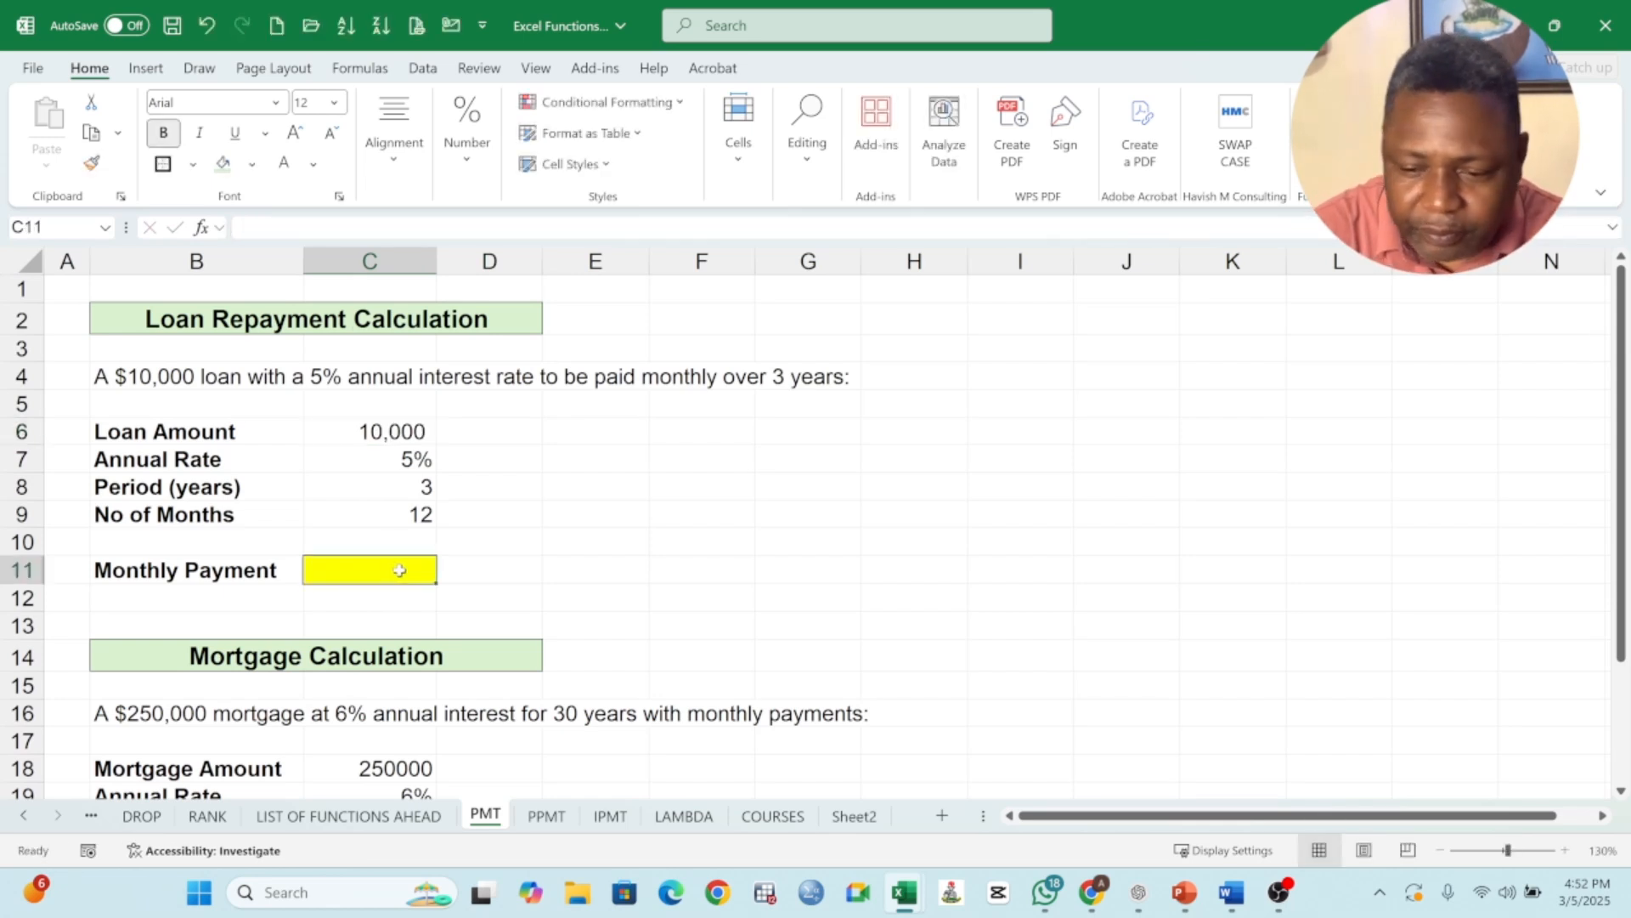
text(=)
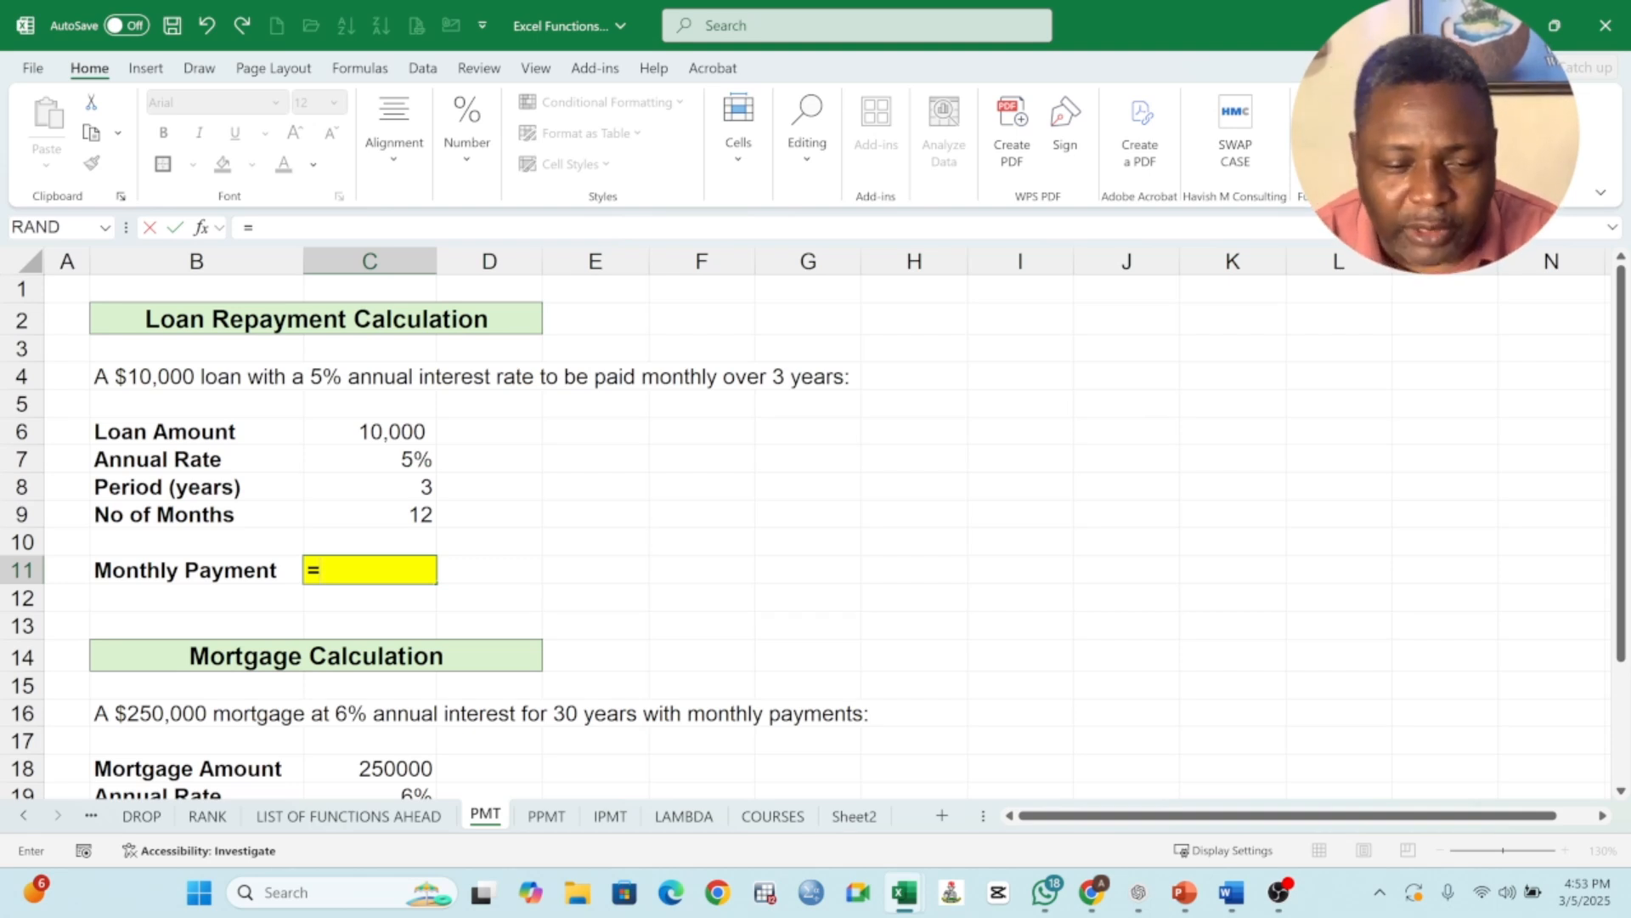
text(pmt)
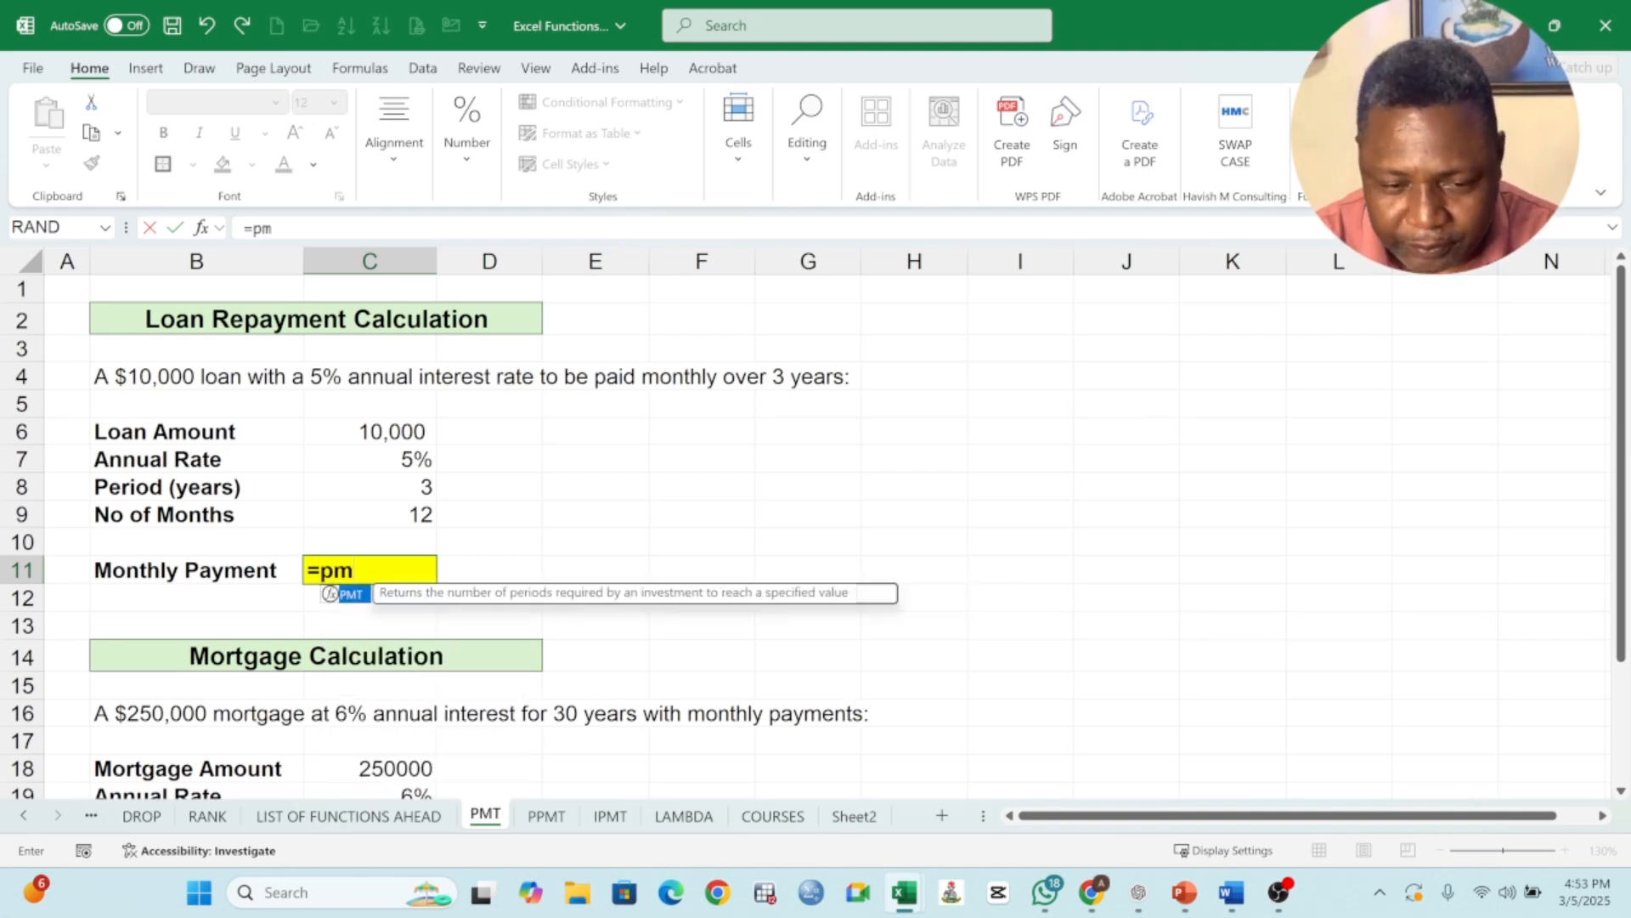
key(BackSpace)
key(BackSpace)
key(BackSpace)
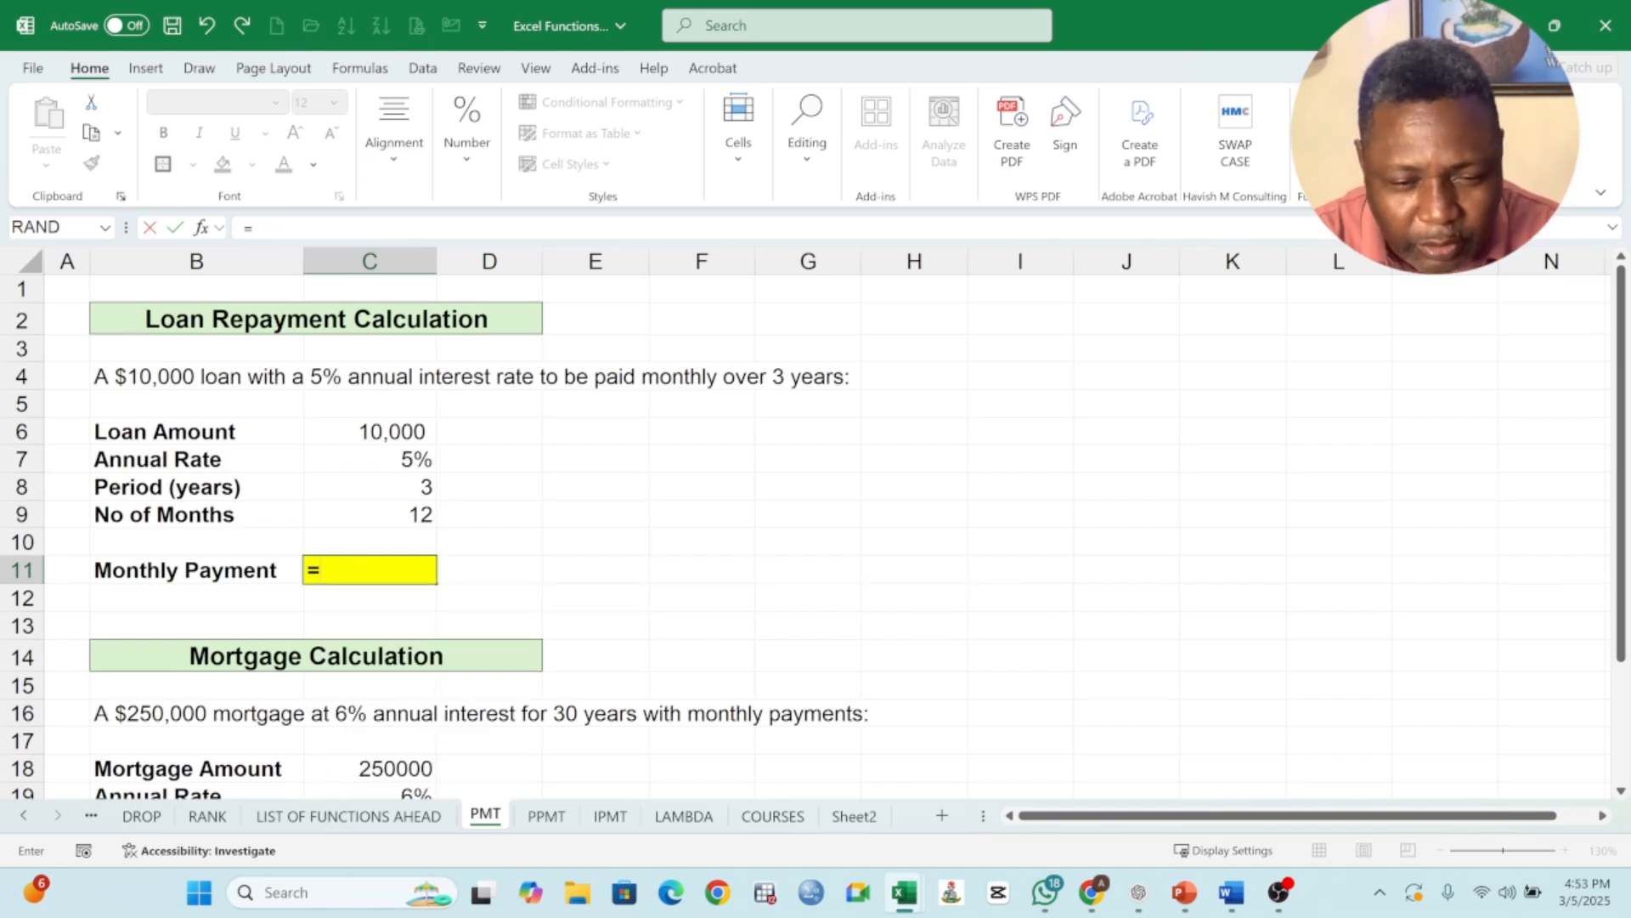
text(pmt)
key(Tab)
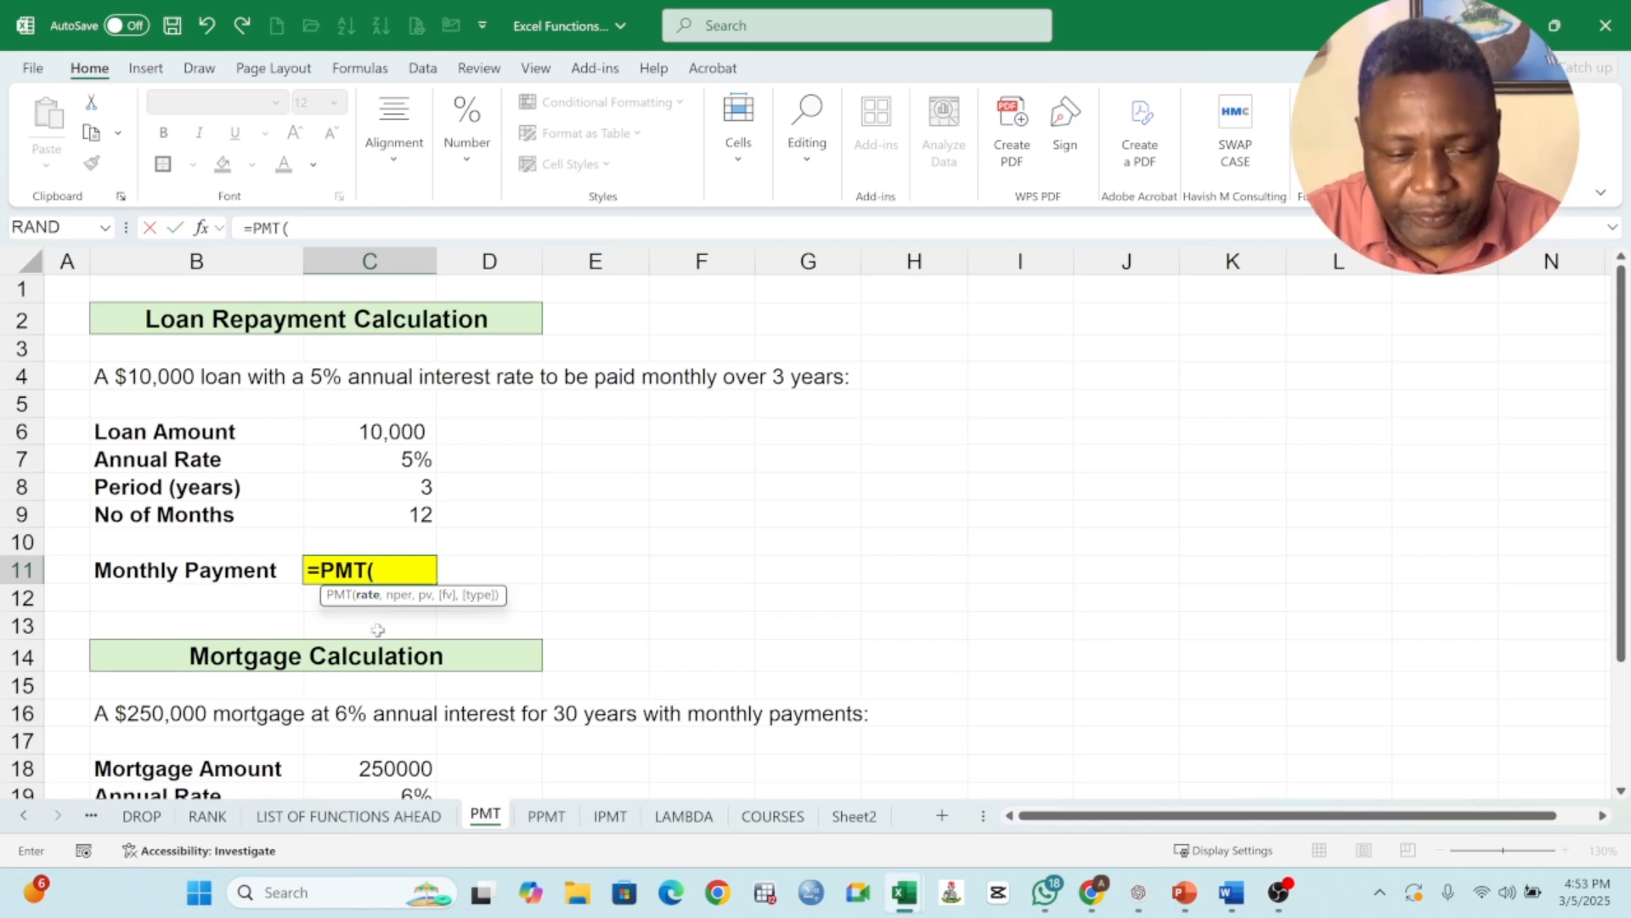
click(398, 459)
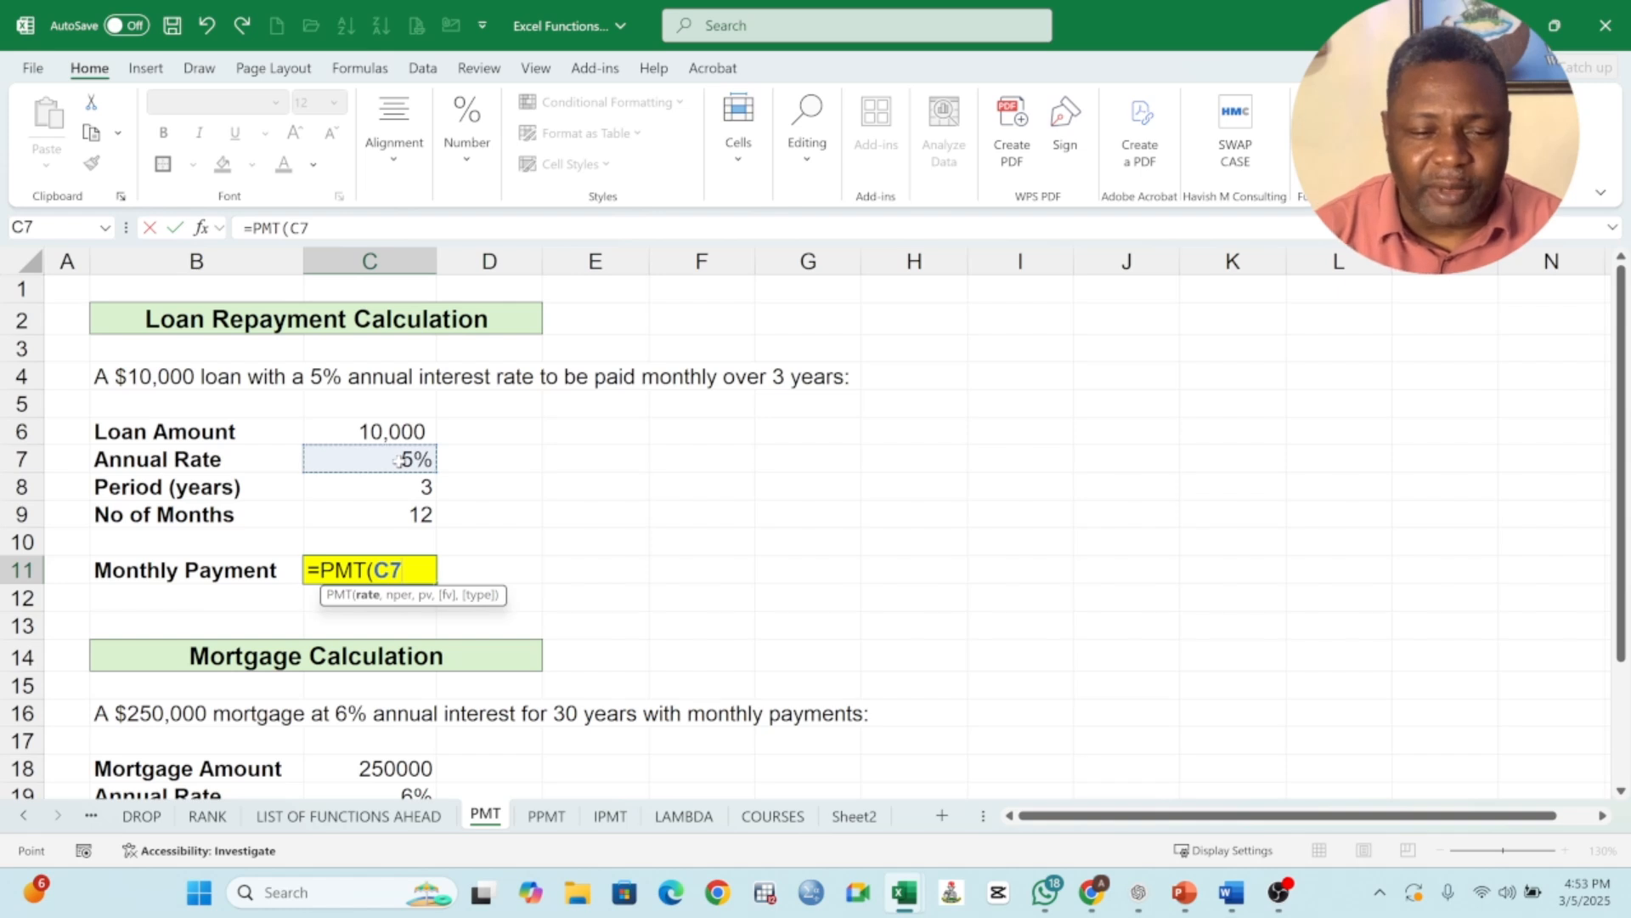
text(/1)
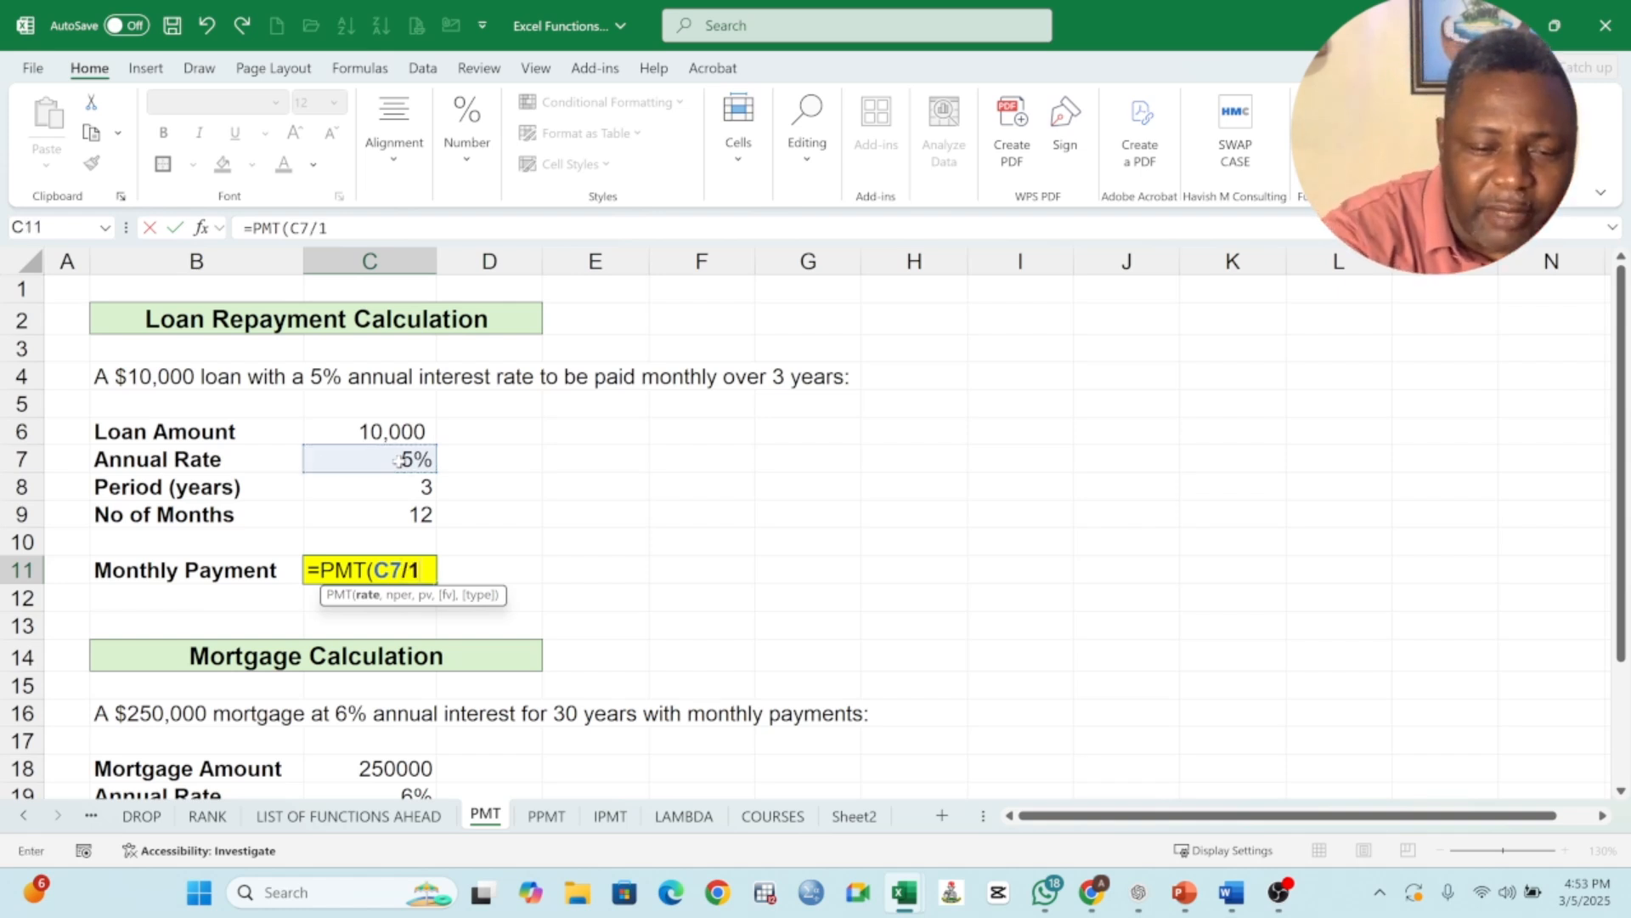
text(2)
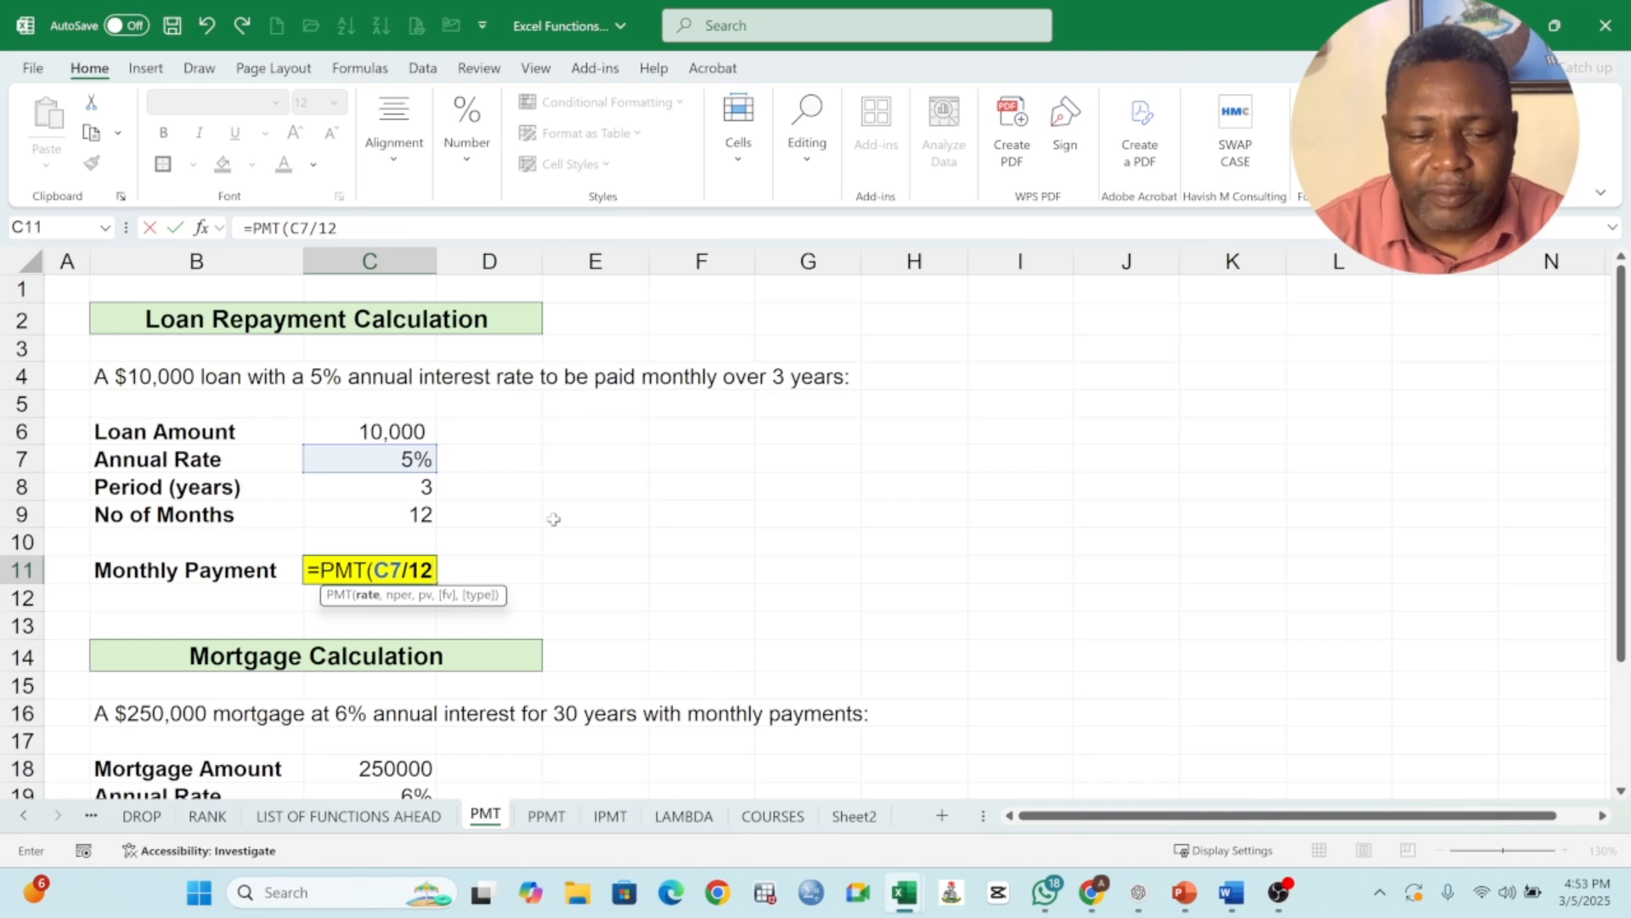
text(,)
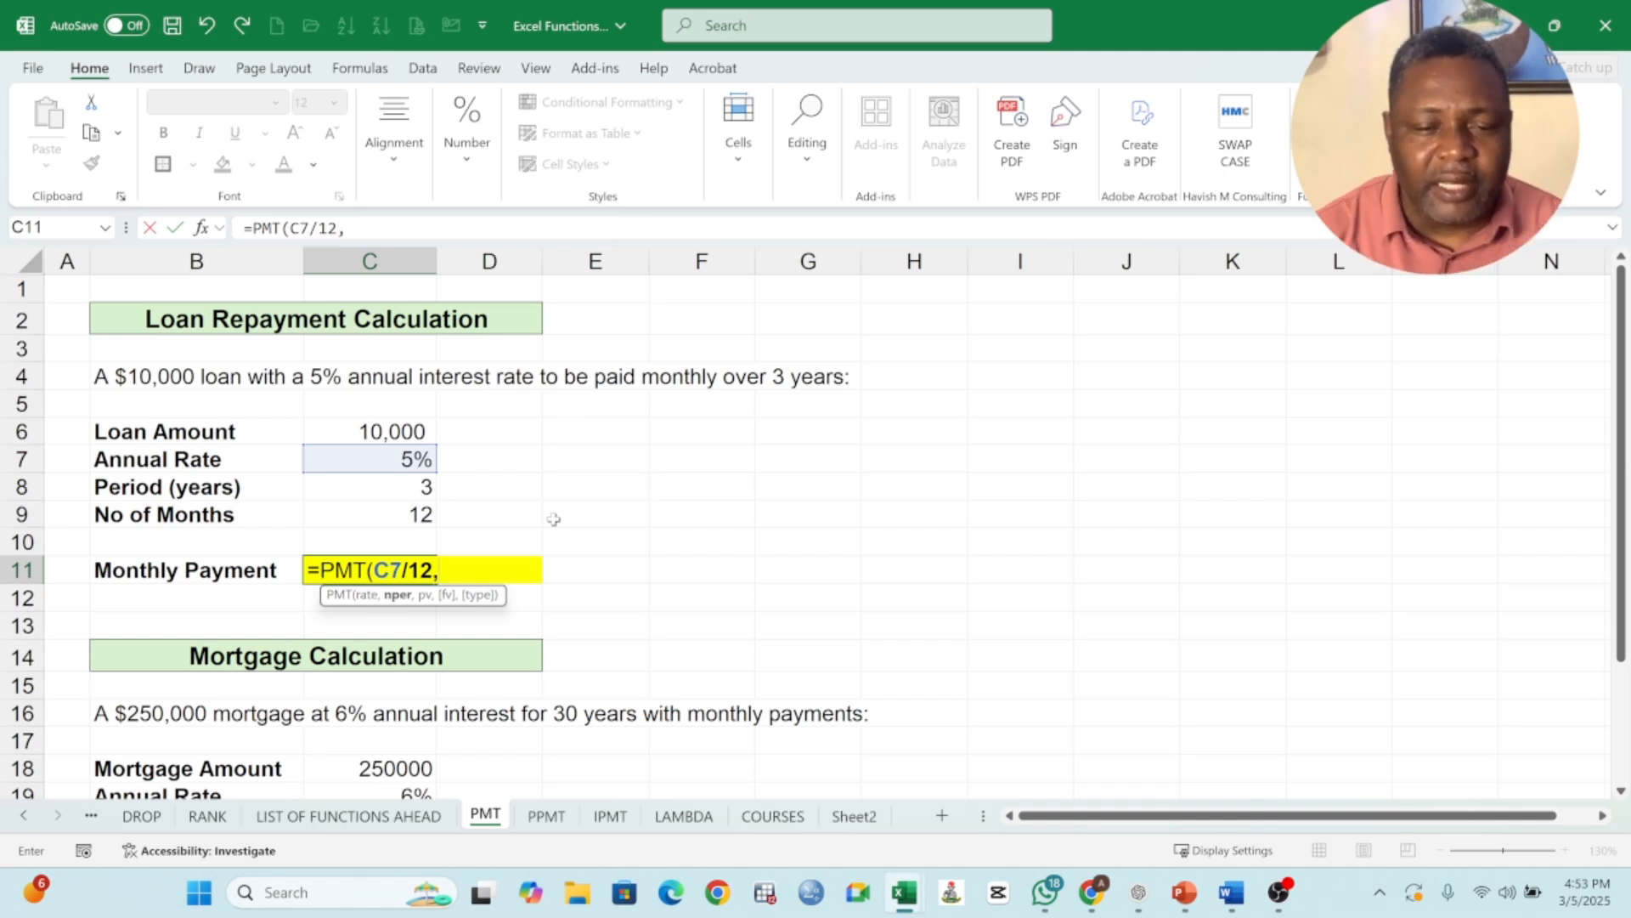
- Complete the PMT formula in C11 with C8*C9 as the number of periods and C6 as the present value
click(390, 488)
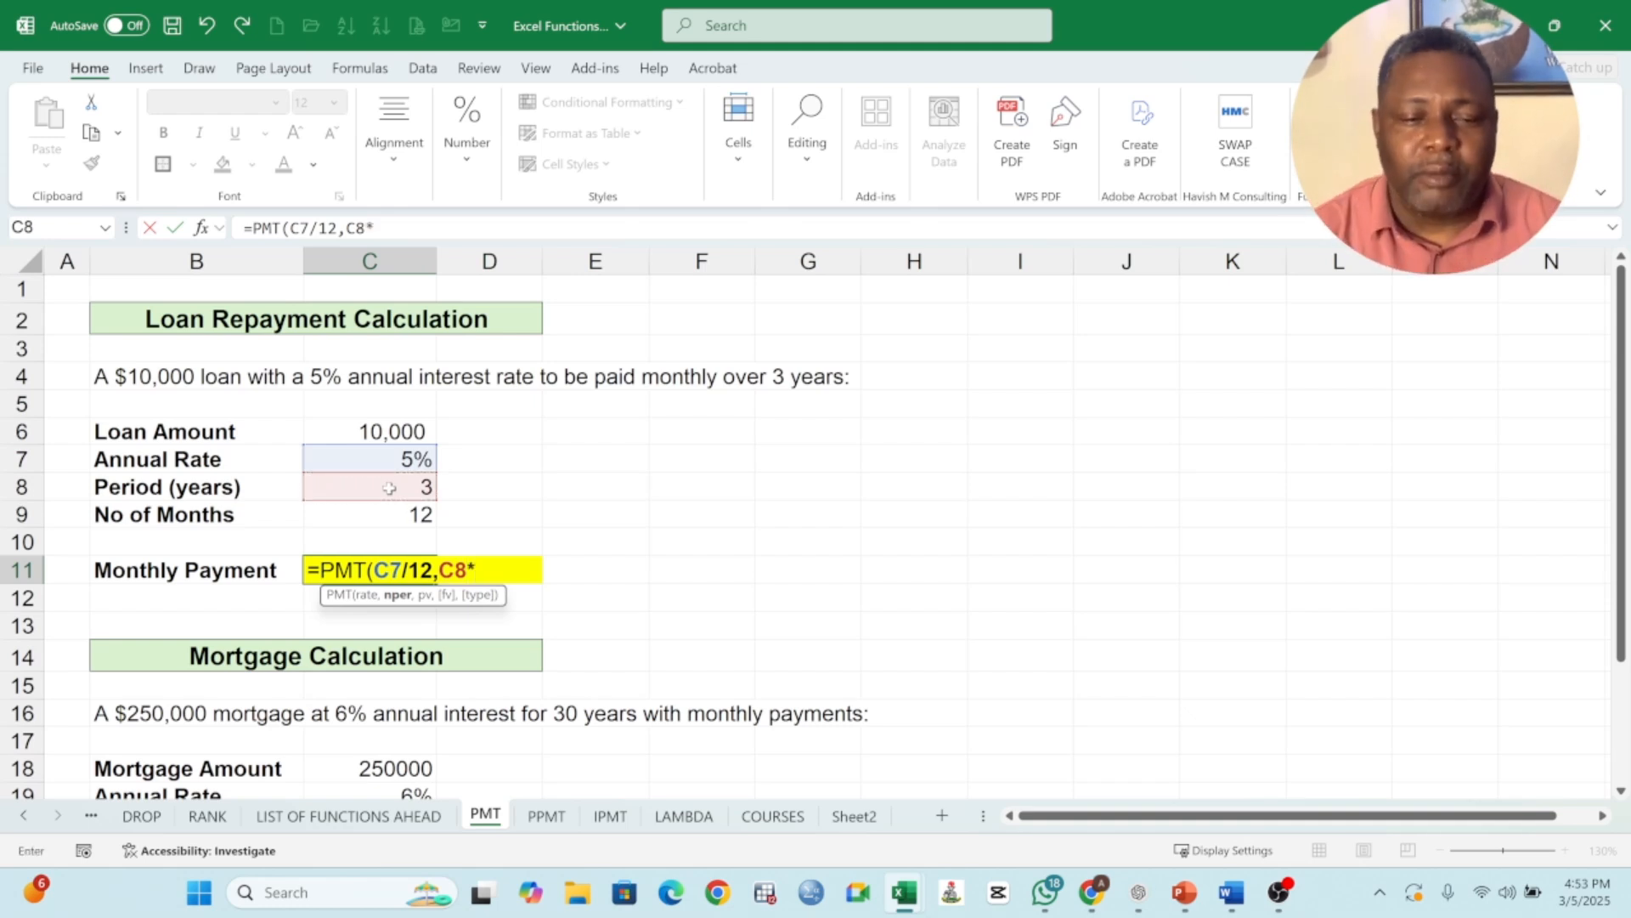
text(*)
click(399, 516)
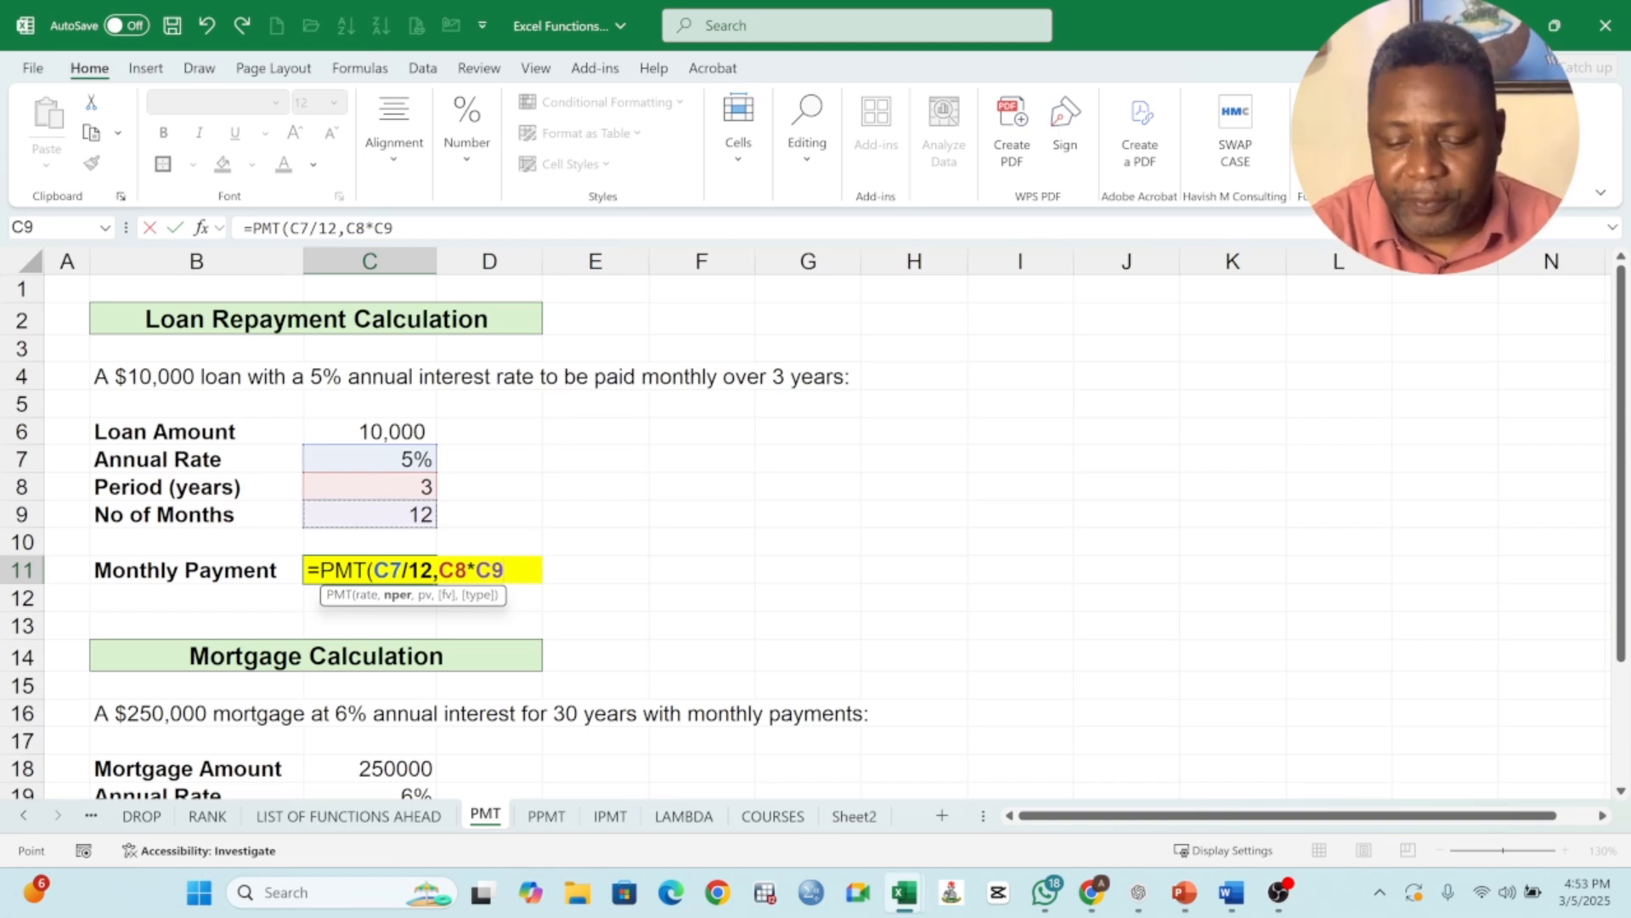
text(,)
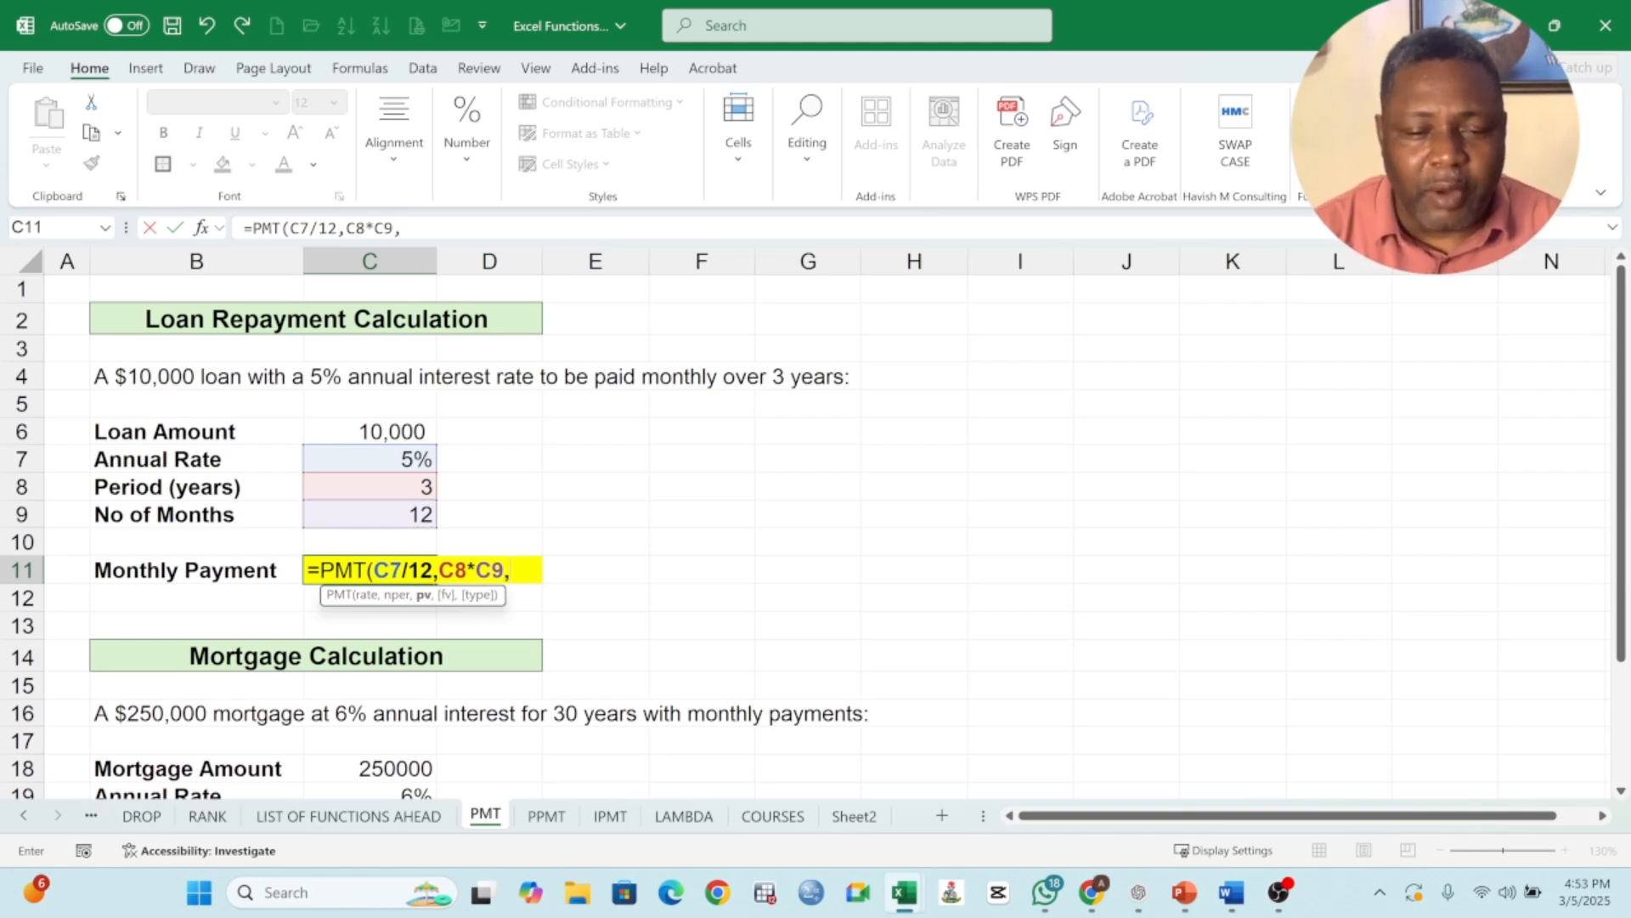
click(387, 431)
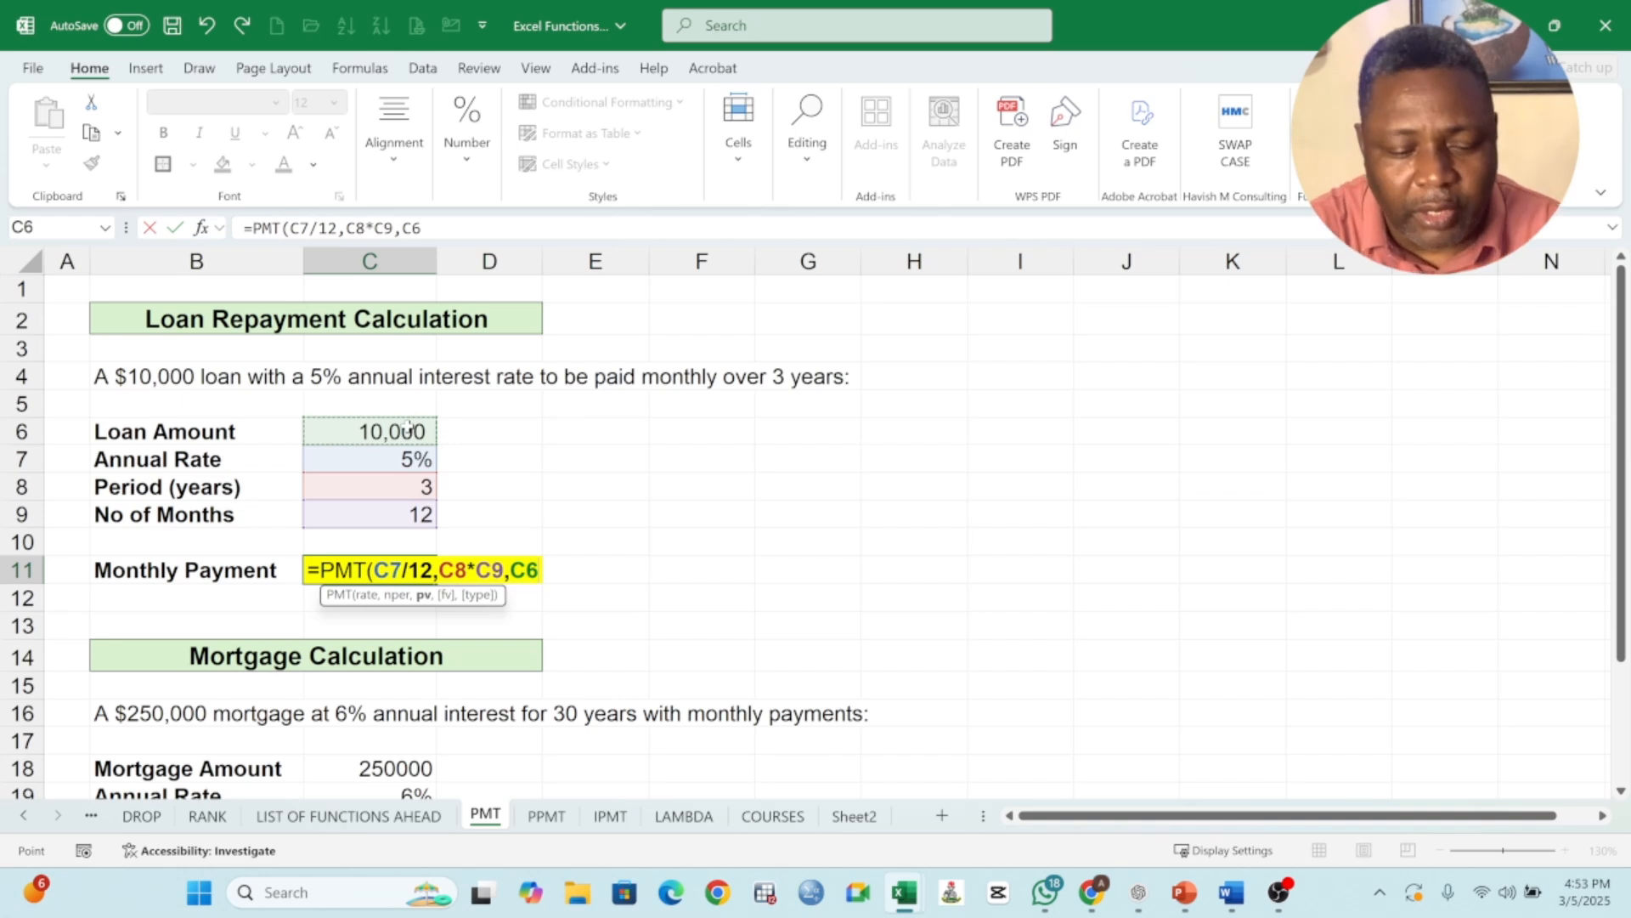
text())
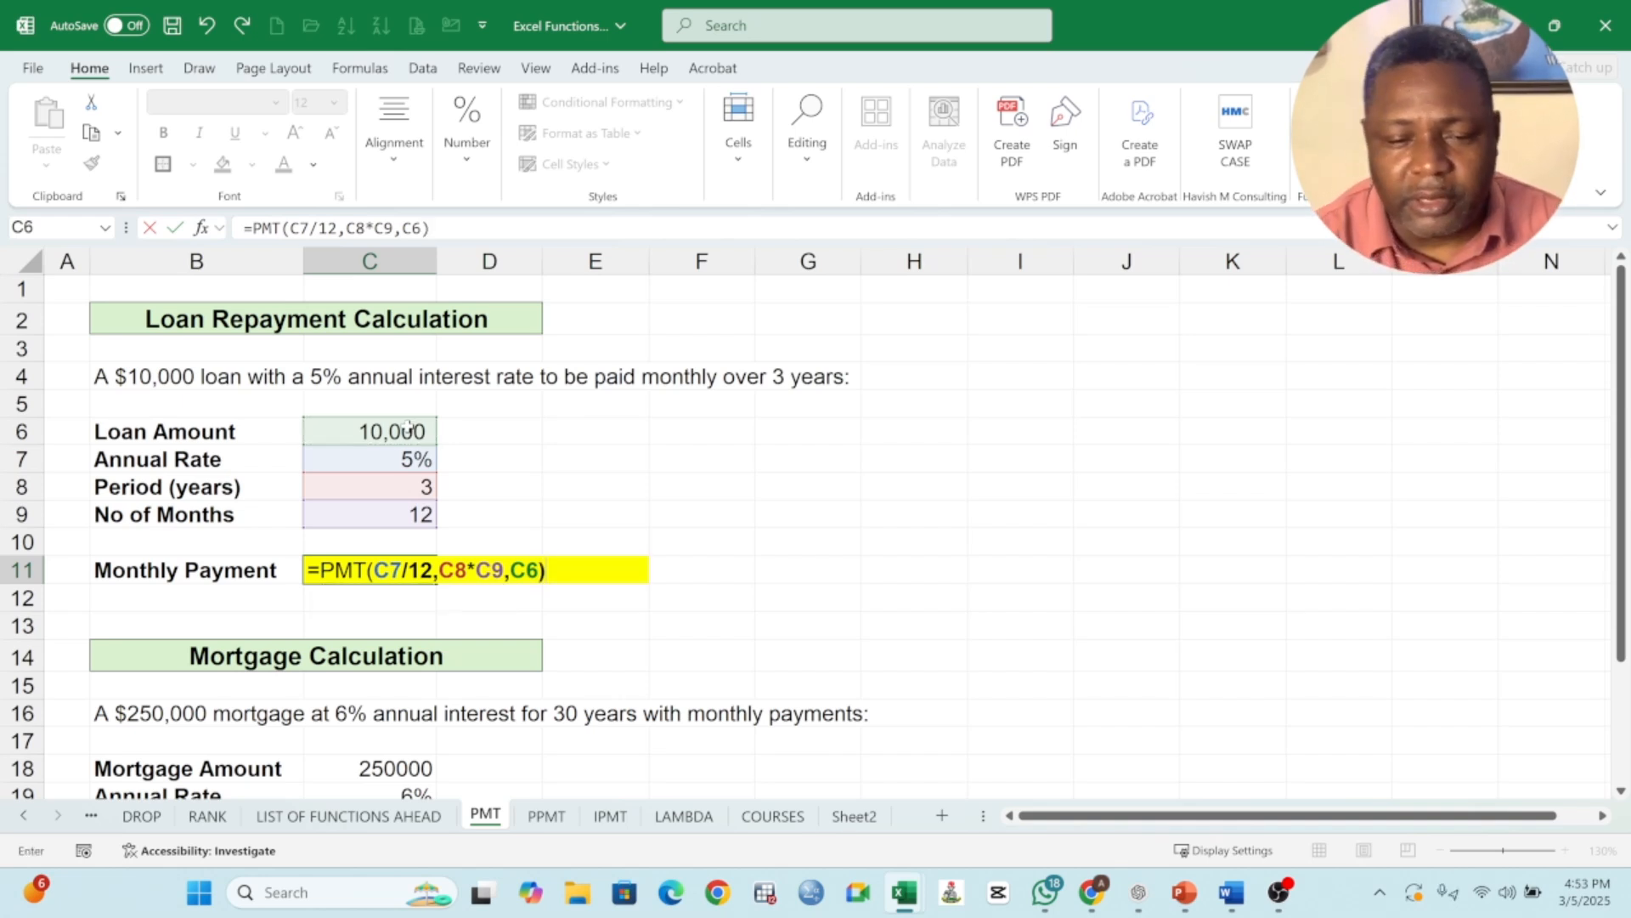
key(Return)
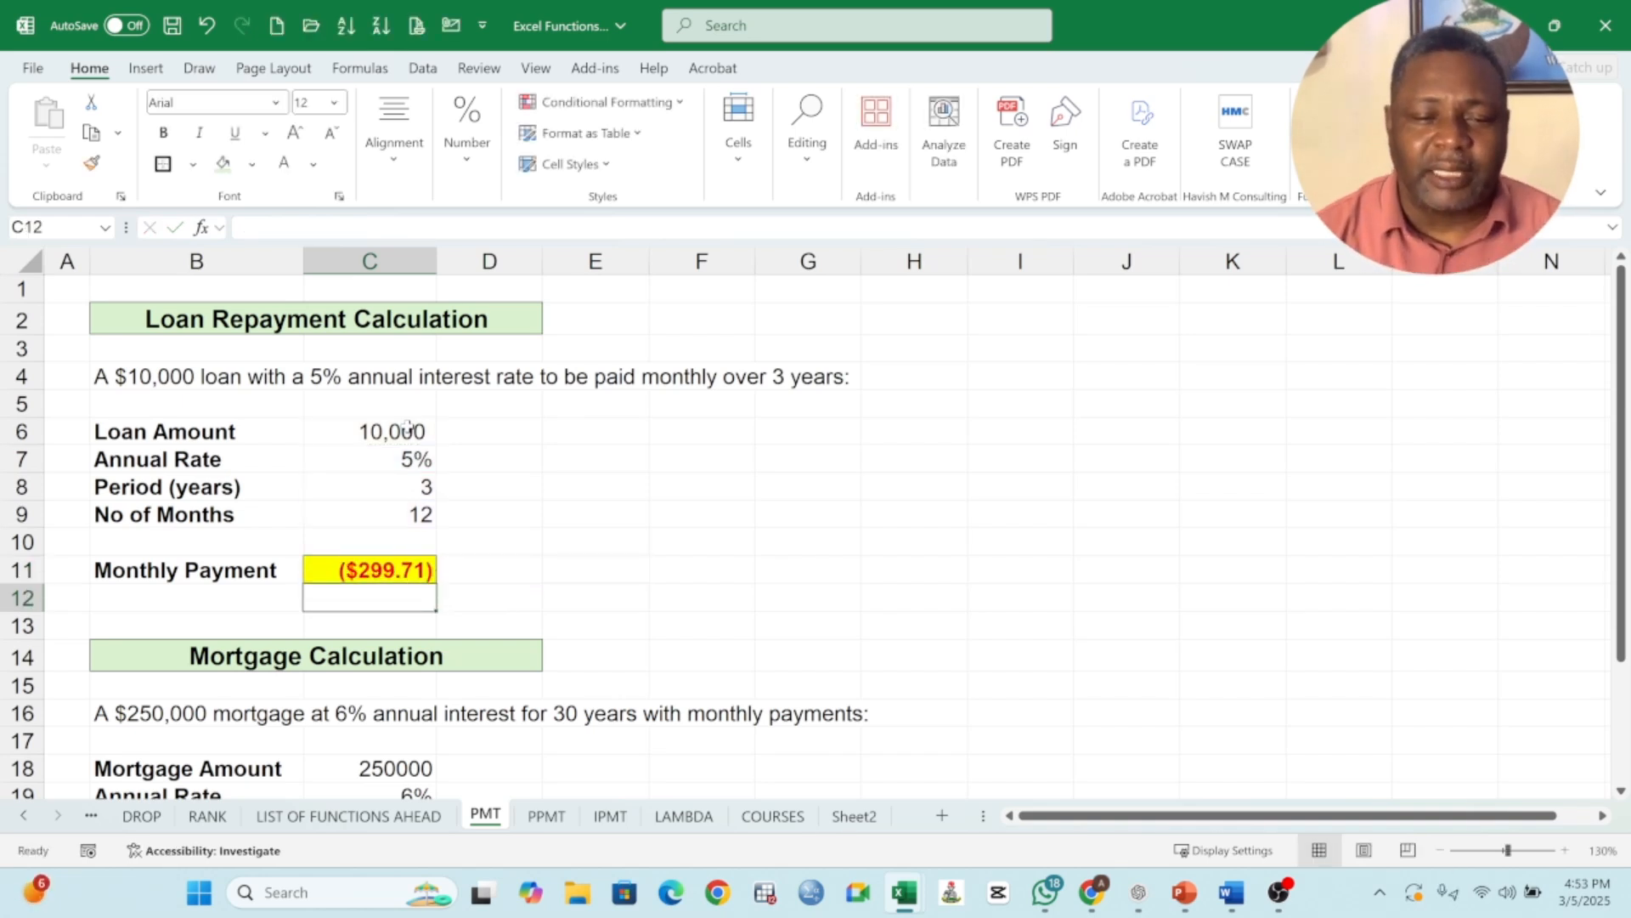
click(397, 575)
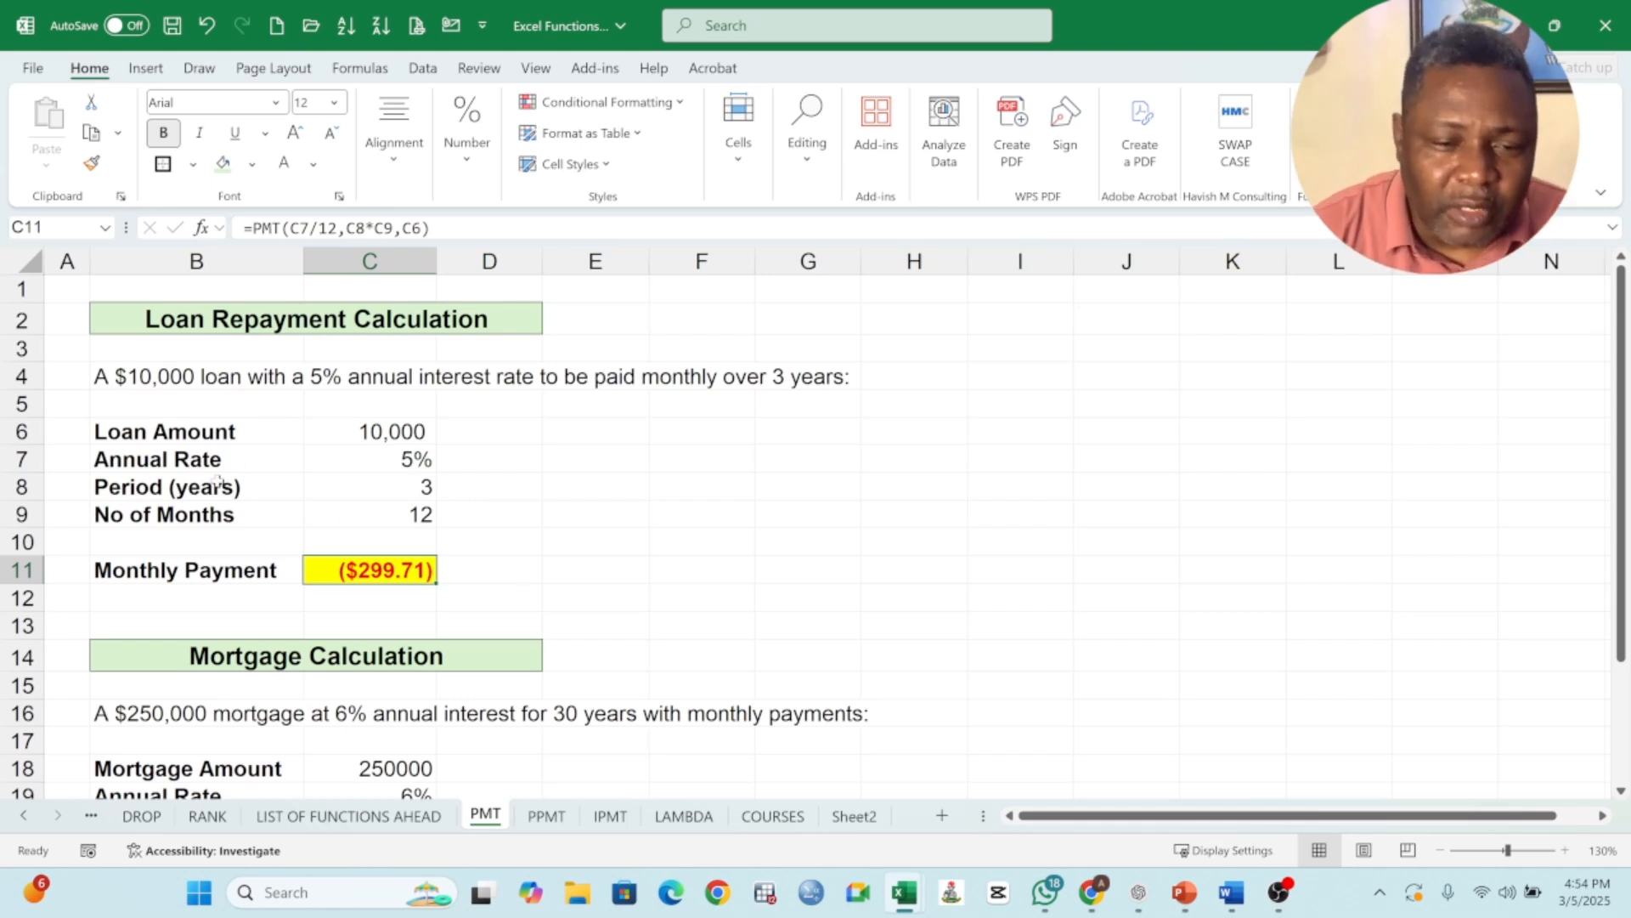
scroll(328, 547, down, 1)
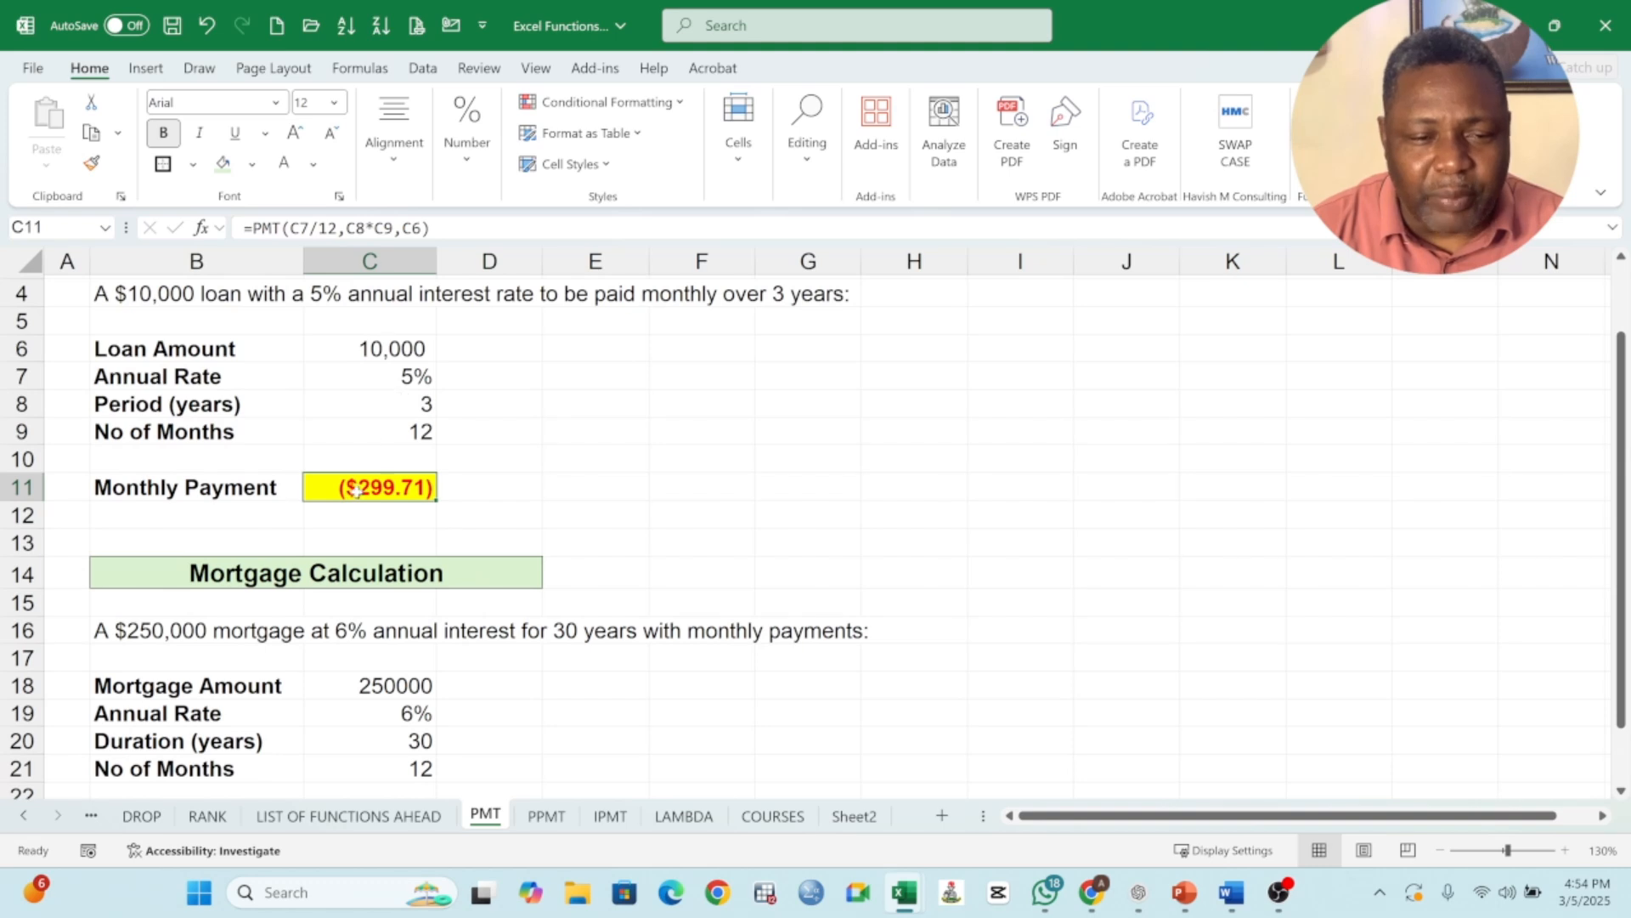
- Examine the Mortgage Calculation example's problem statement in row 16 for the mortgage amount, annual interest and duration
scroll(408, 576, down, 2)
click(151, 465)
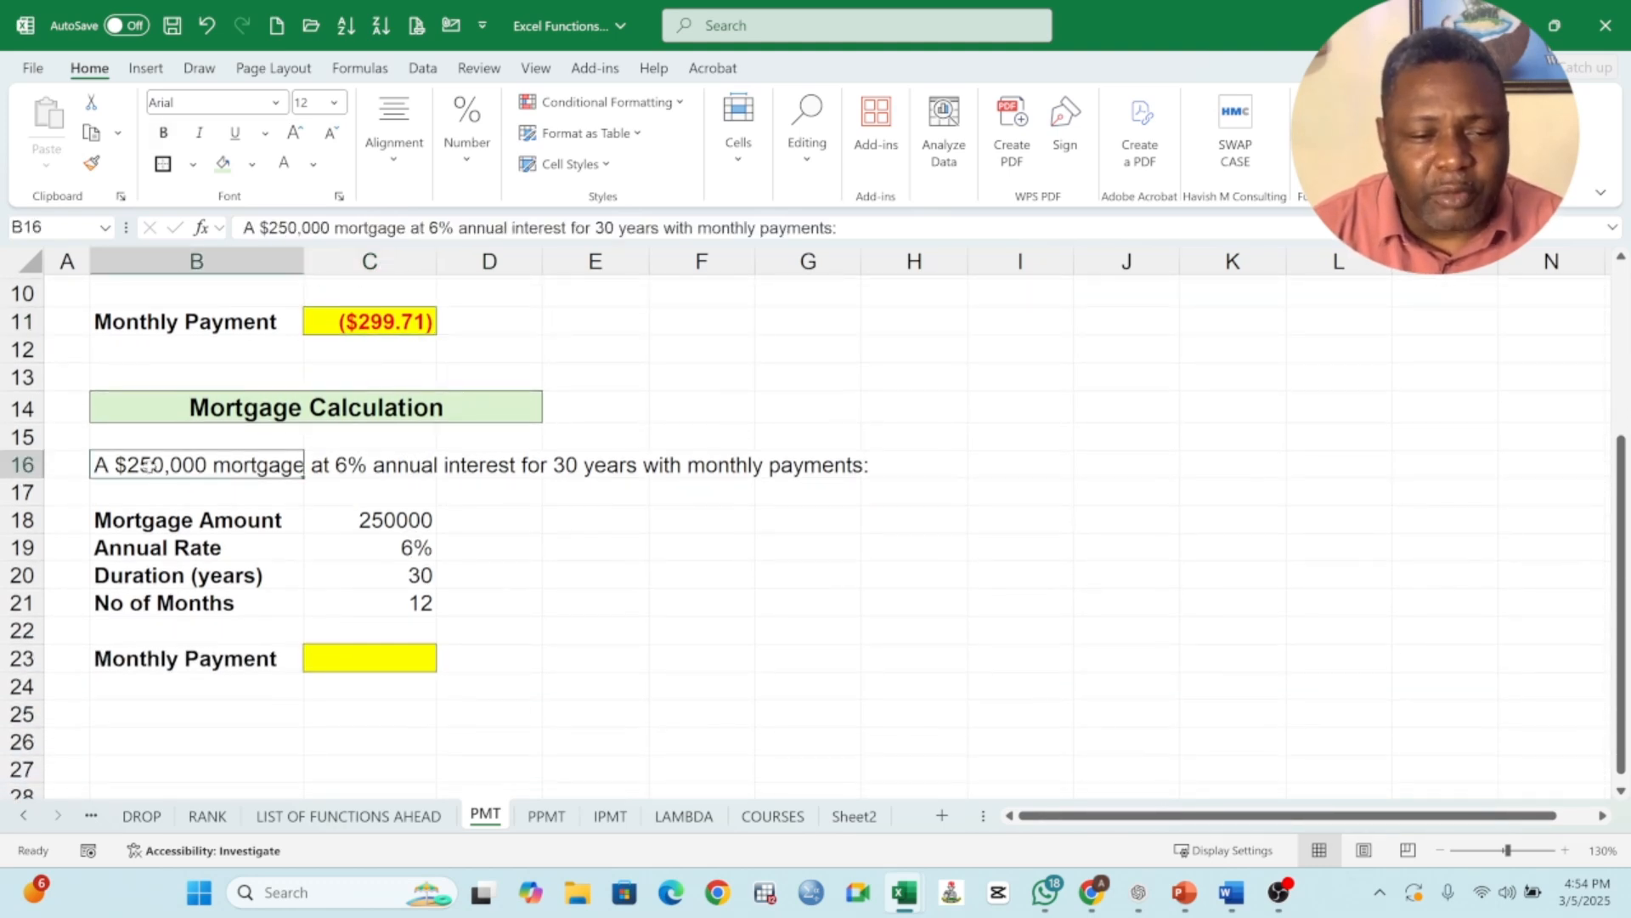
click(296, 408)
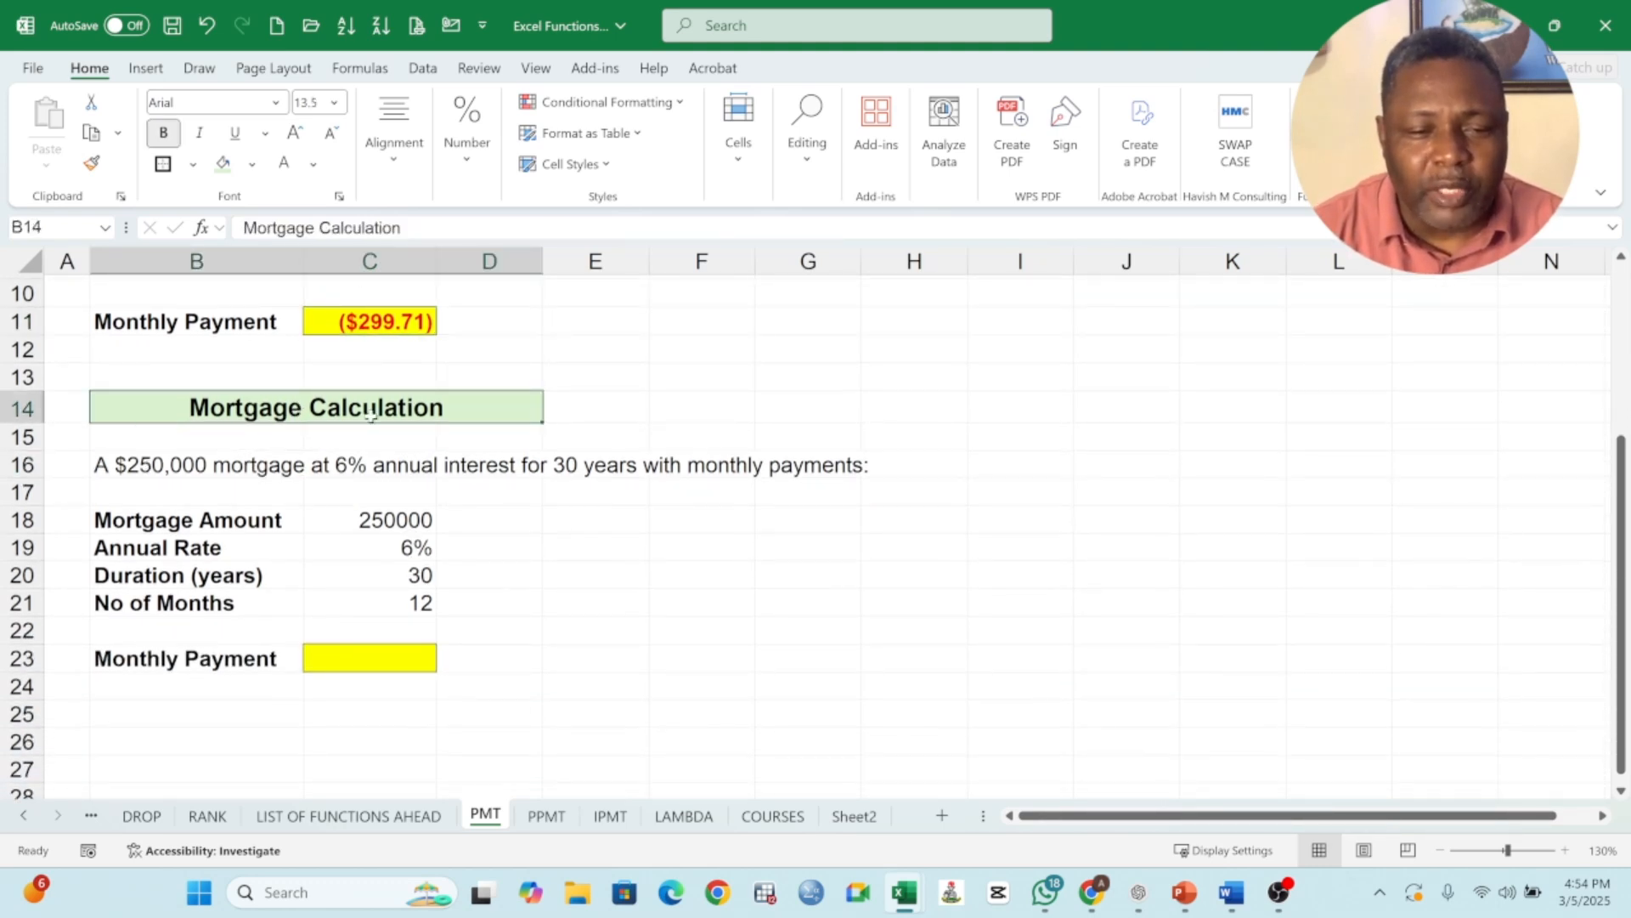
click(113, 470)
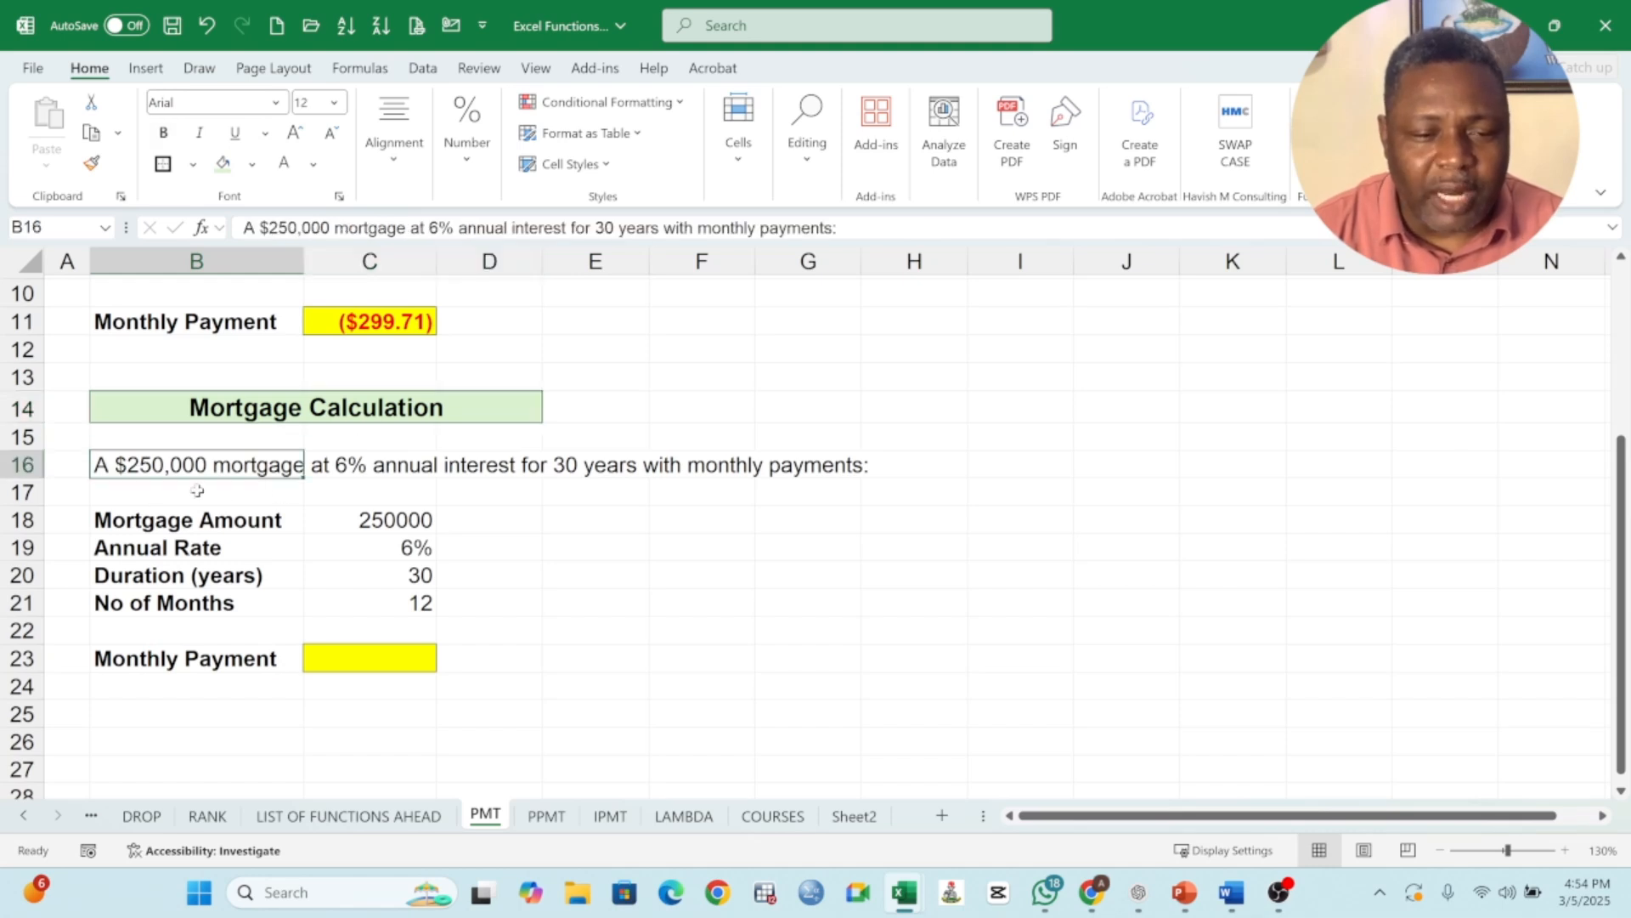
click(374, 469)
click(491, 472)
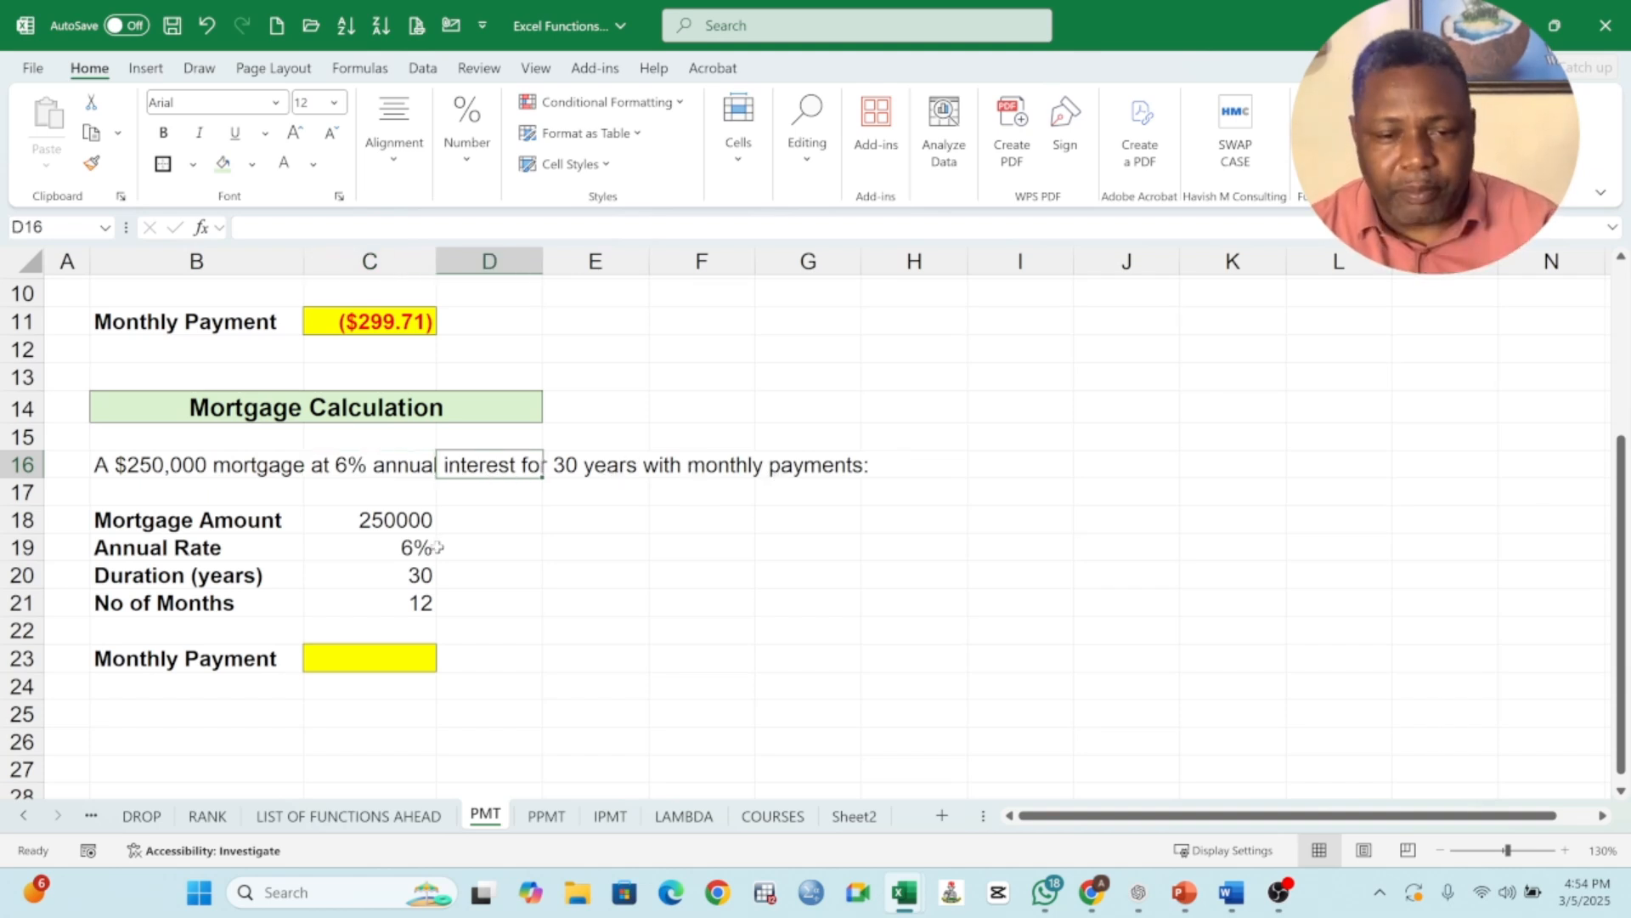
- Start a PMT formula in the mortgage's Monthly Payment cell C23, with C19/12 as the rate argument
click(364, 662)
text(=)
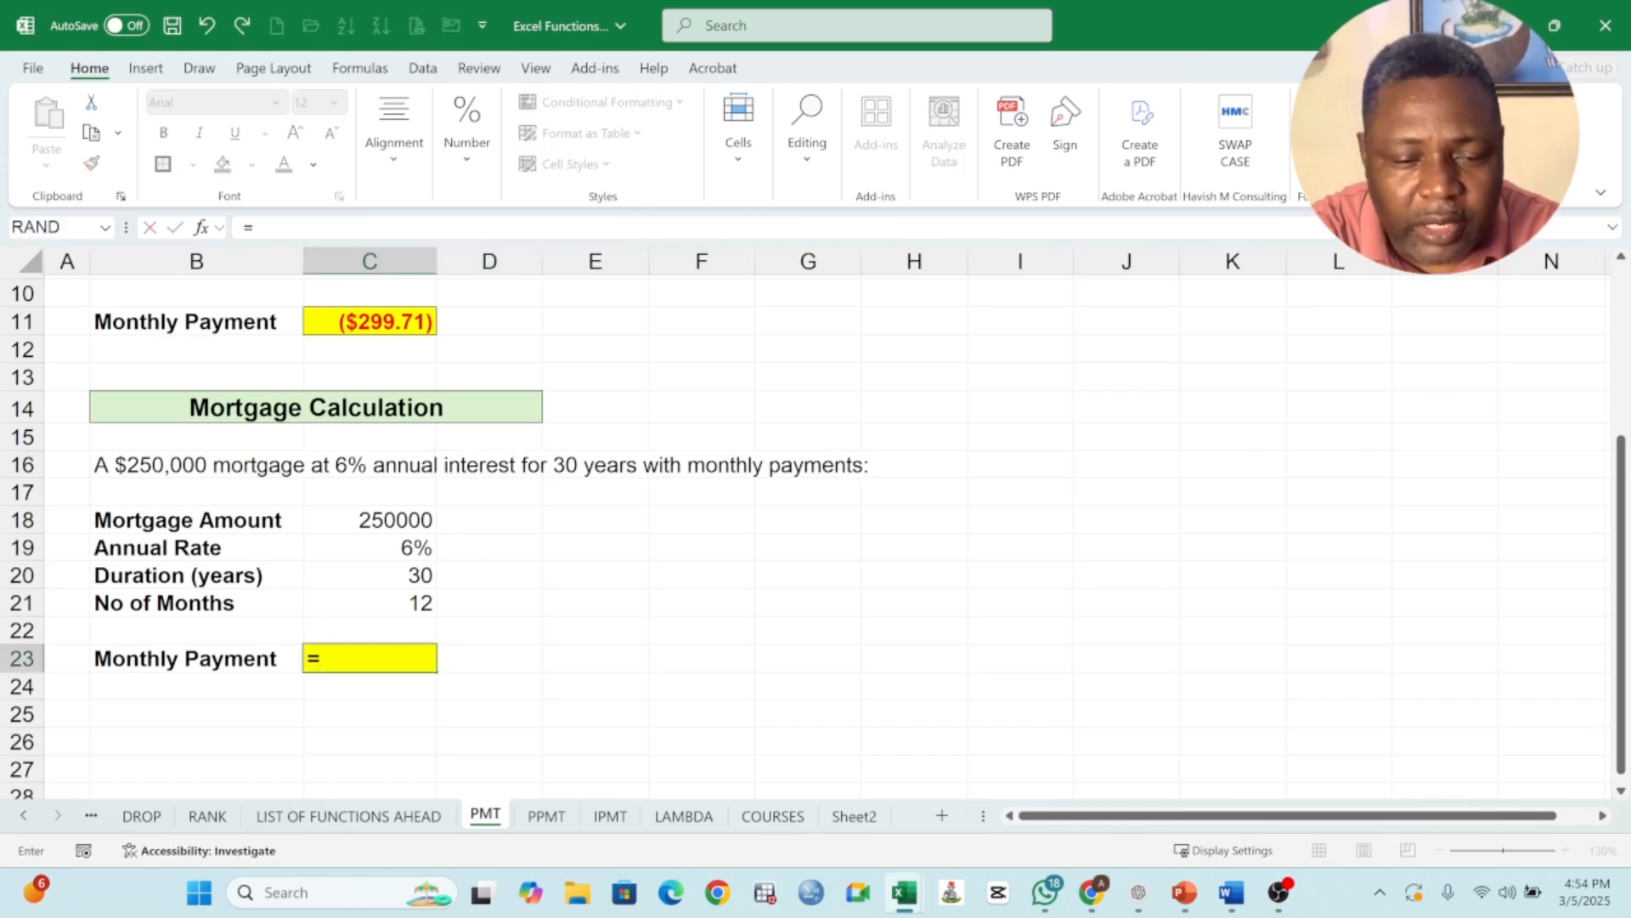
text(PMT()
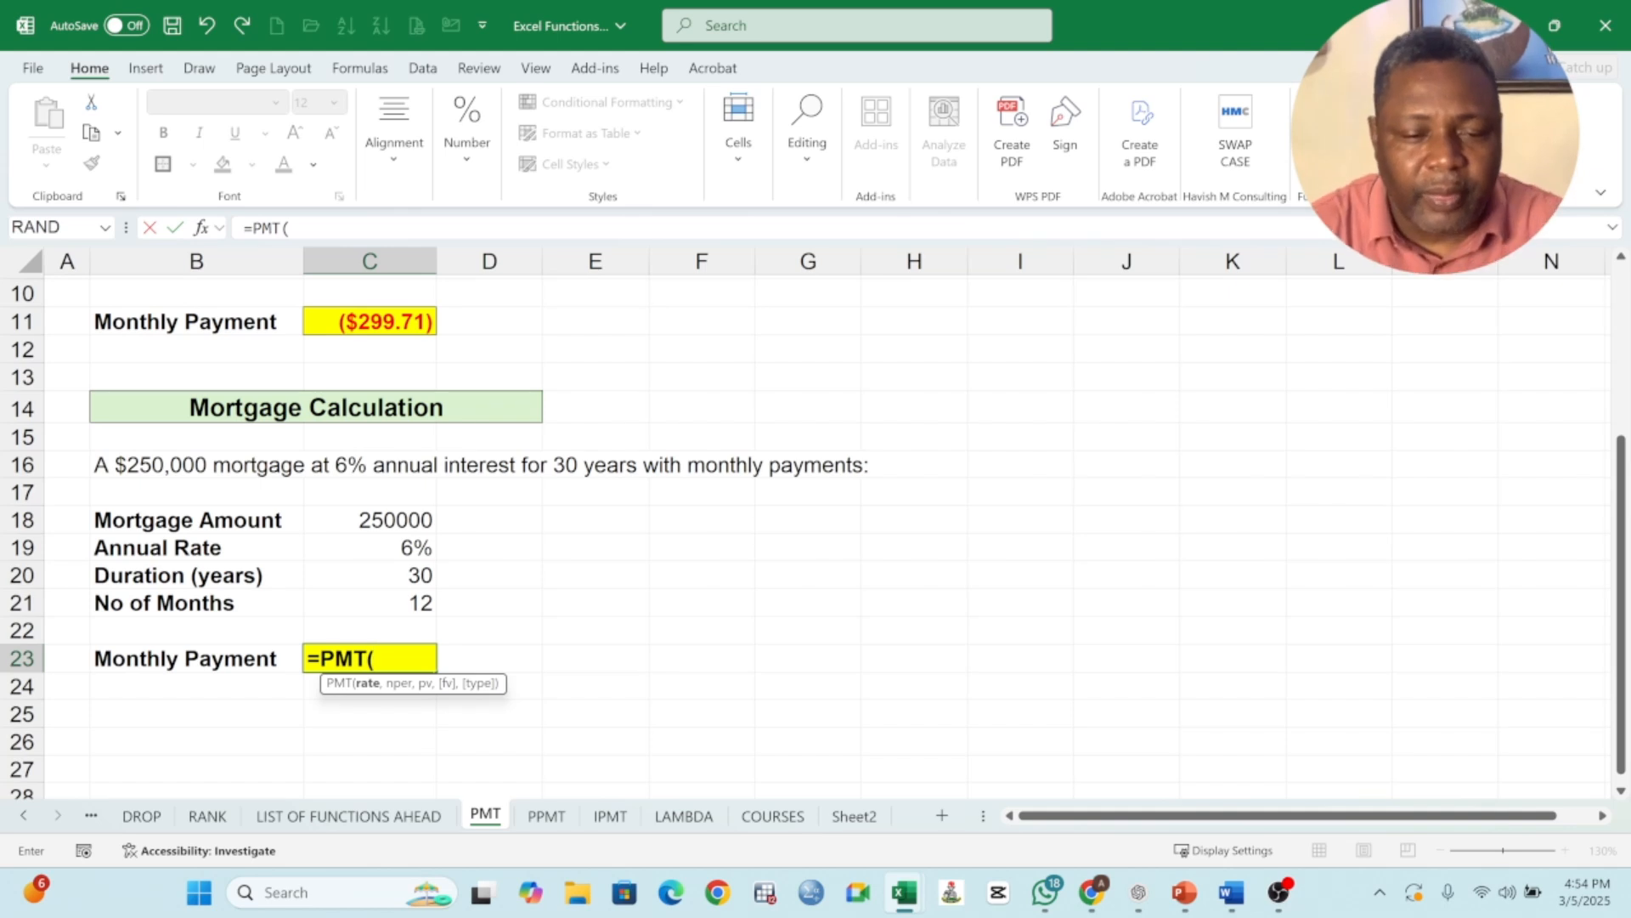
click(407, 548)
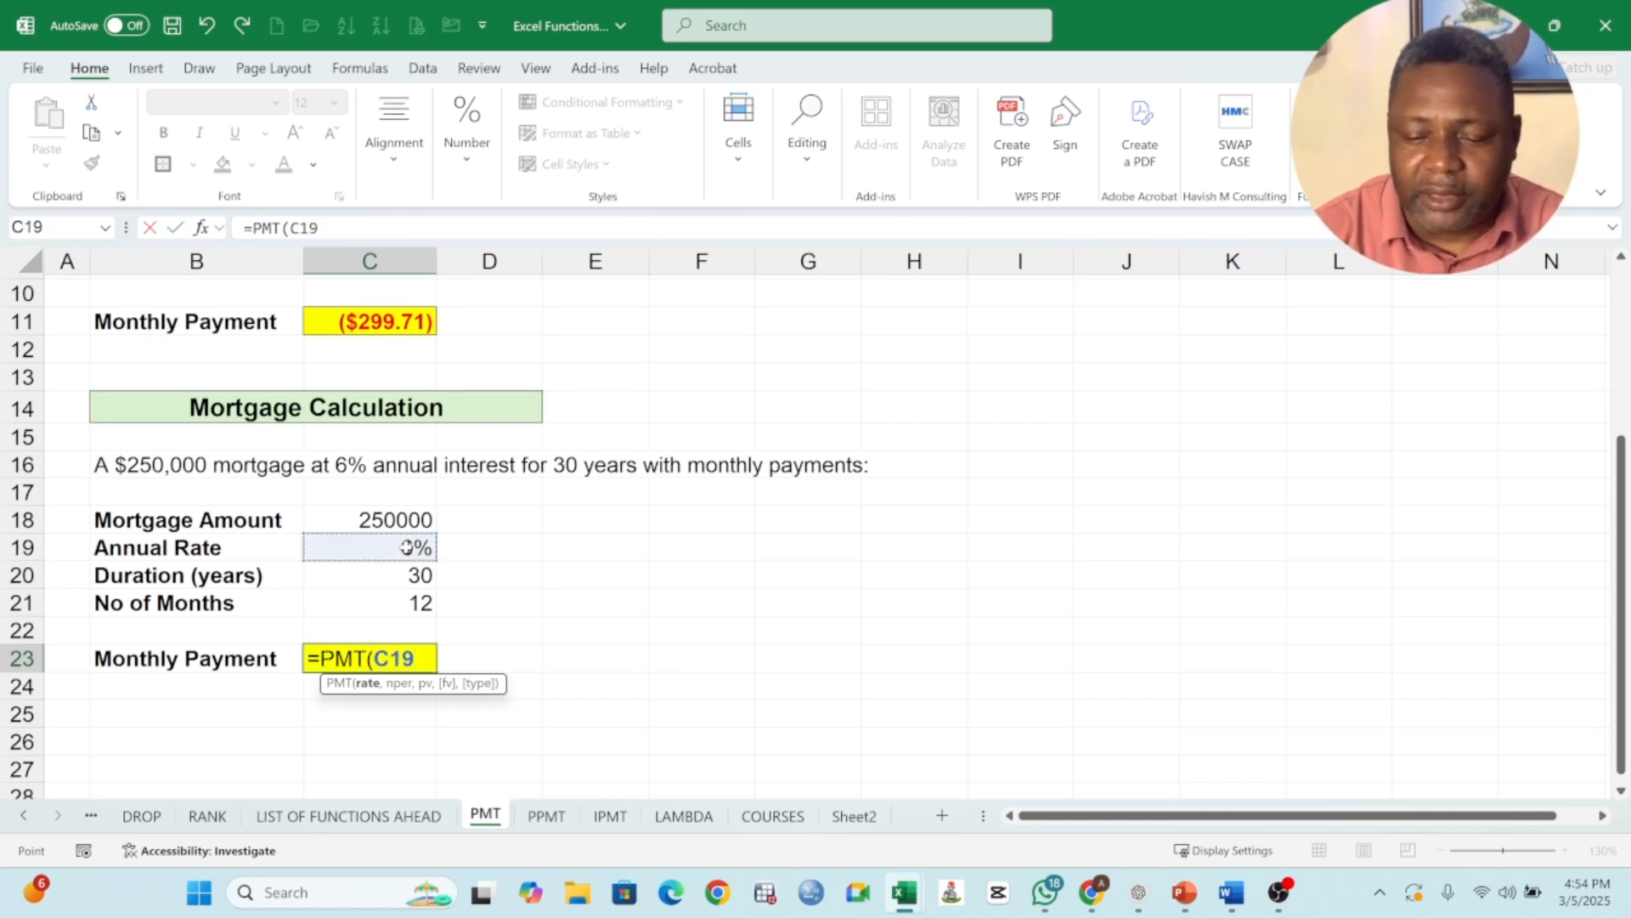
text(/12)
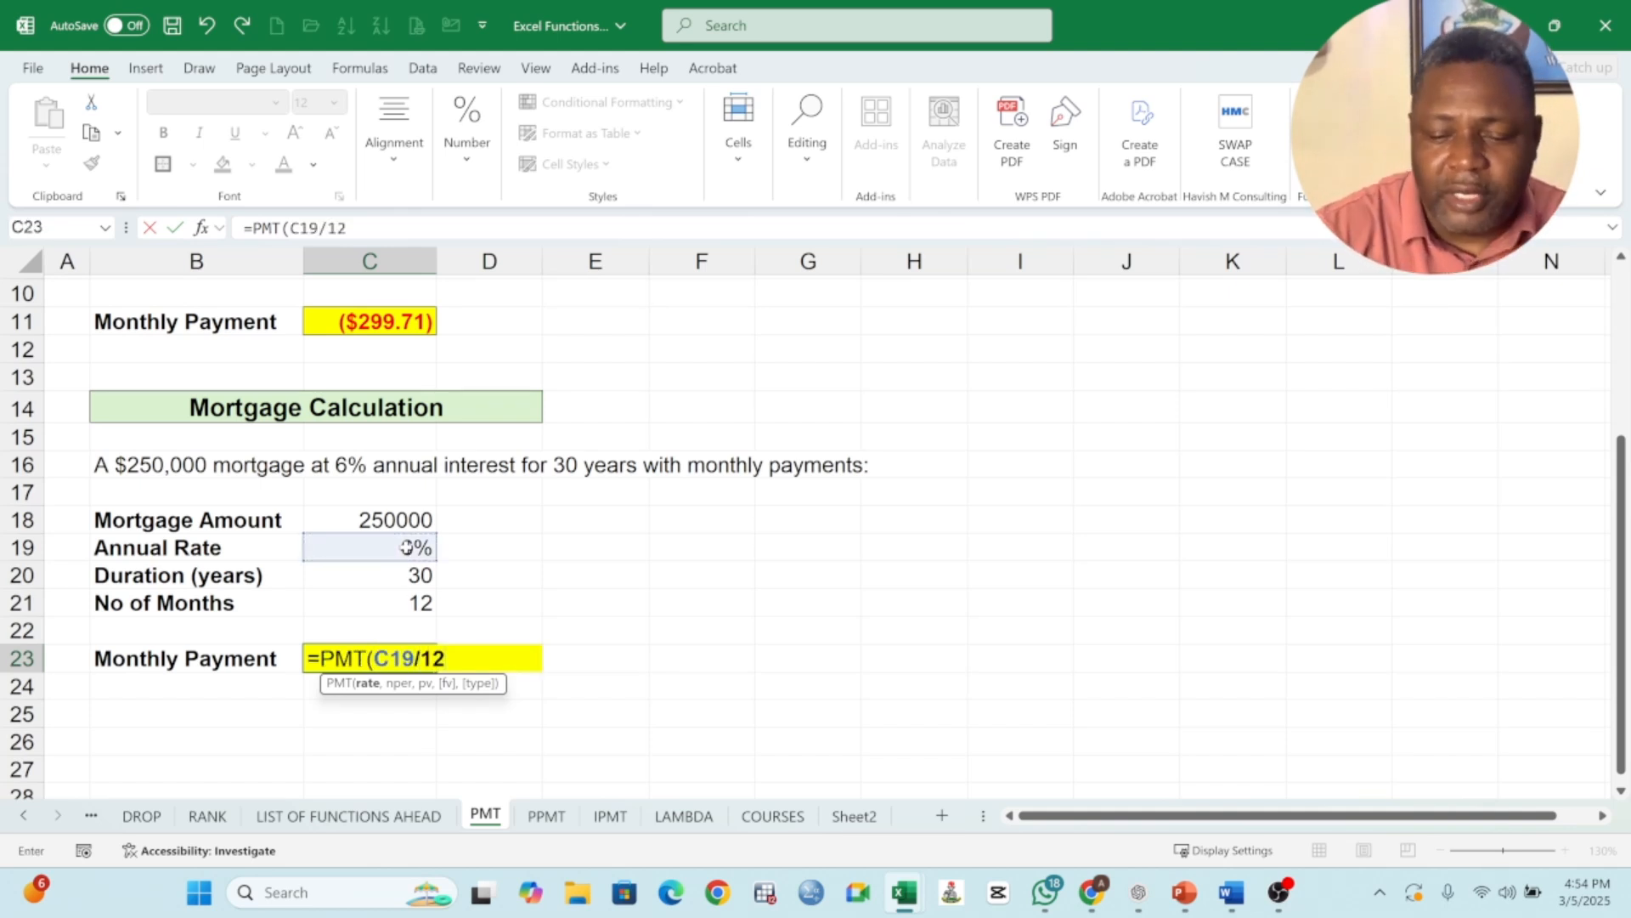
text(,)
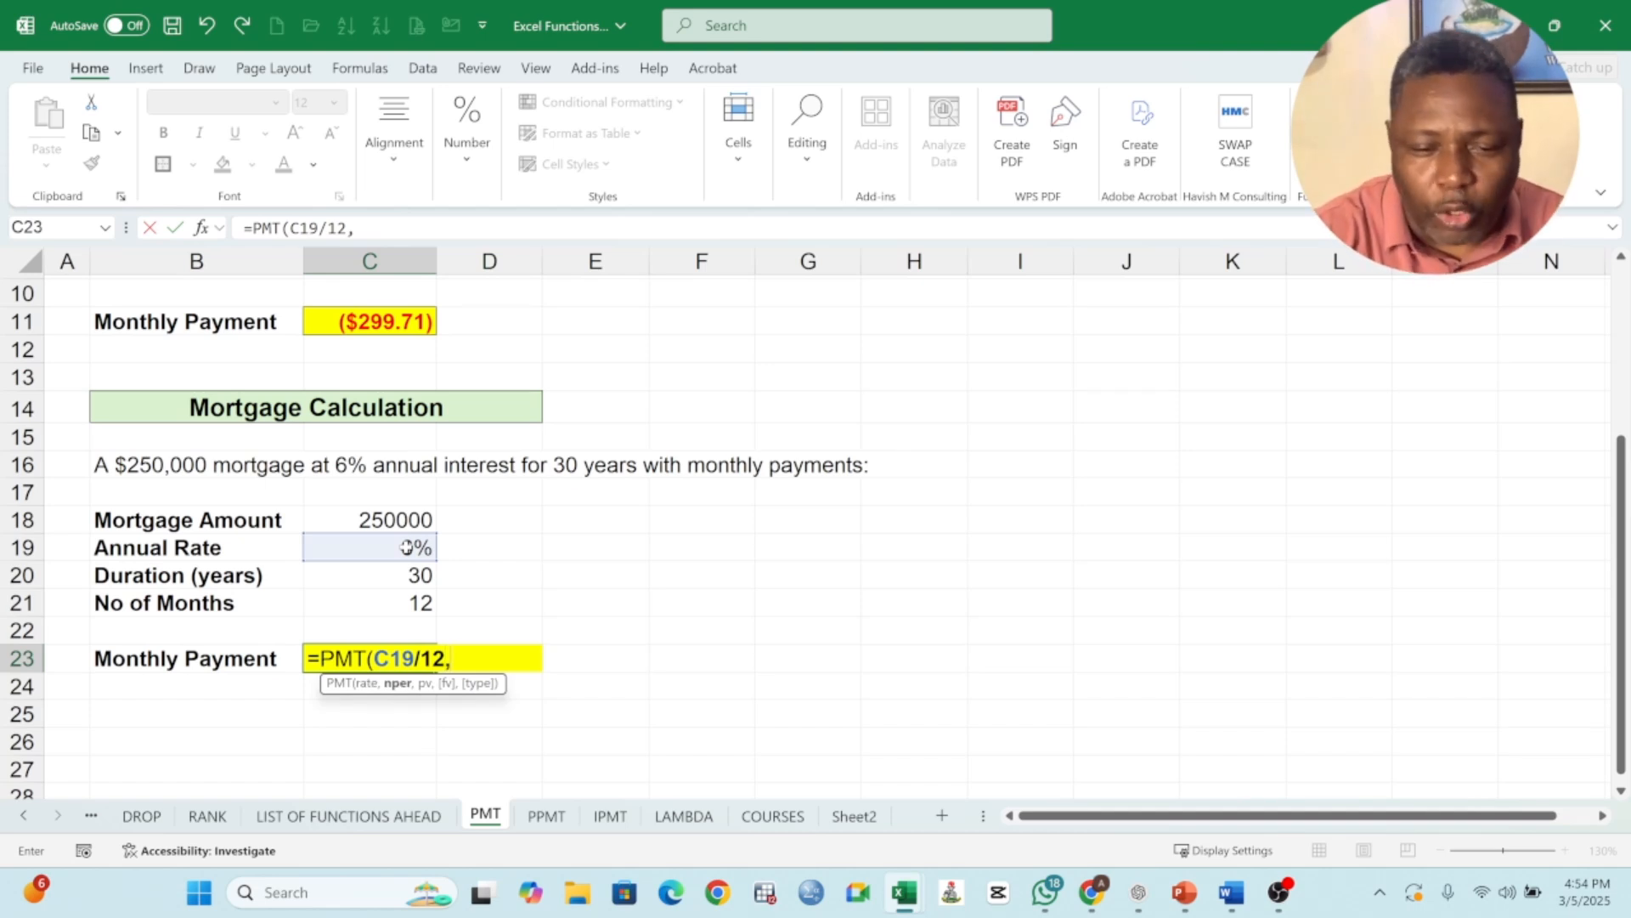
key(BackSpace)
key(BackSpace)
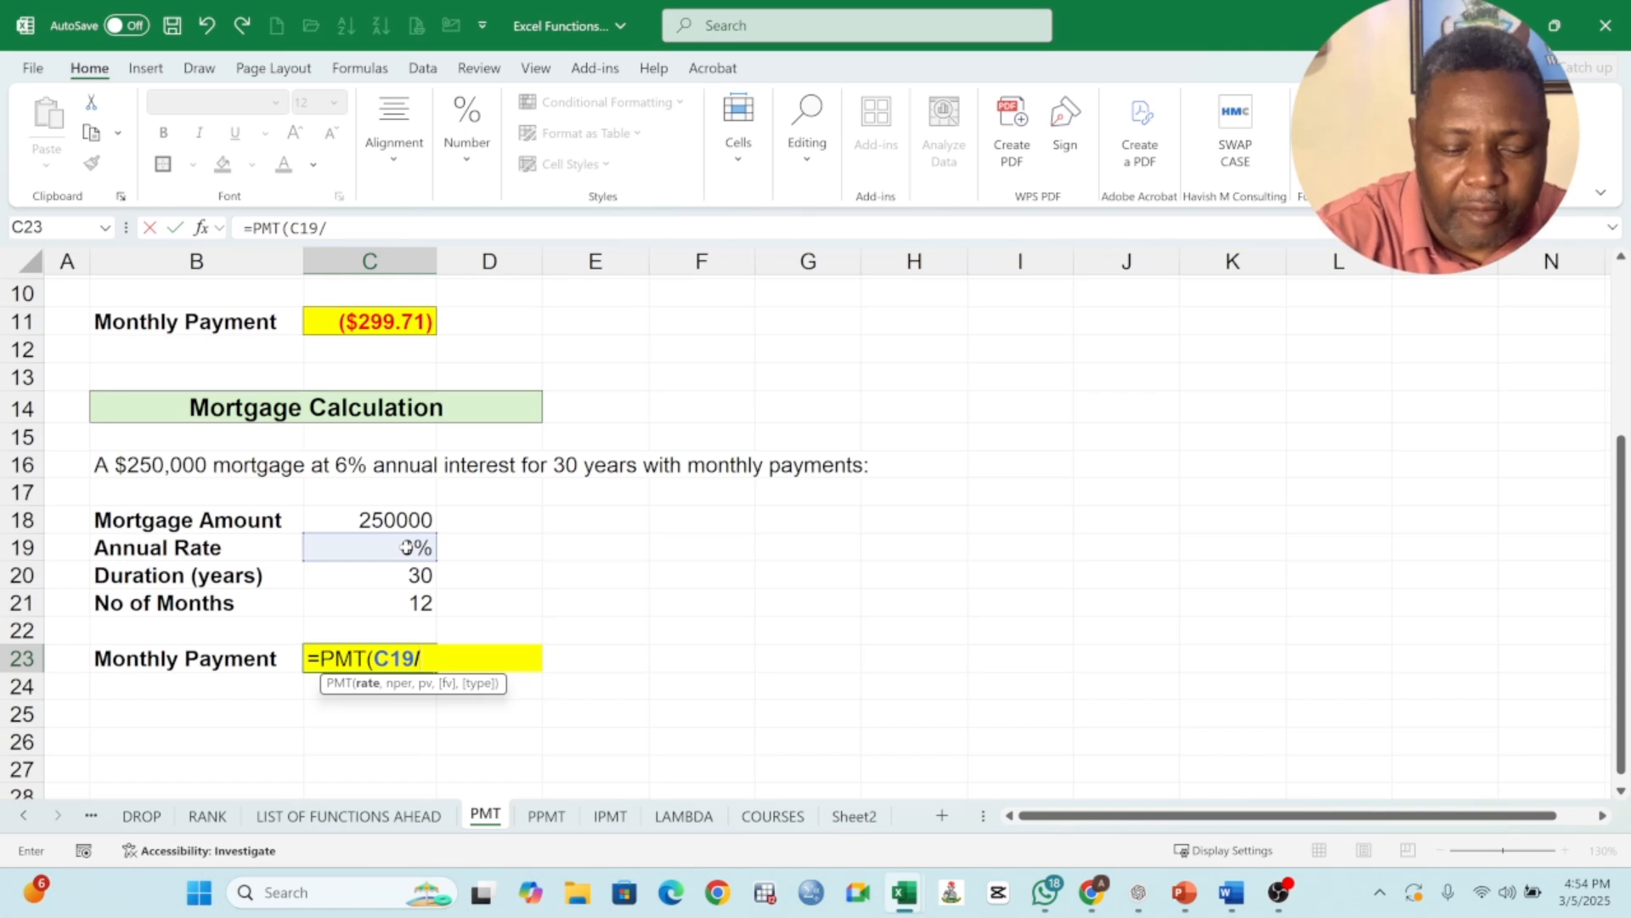
text(4)
key(BackSpace)
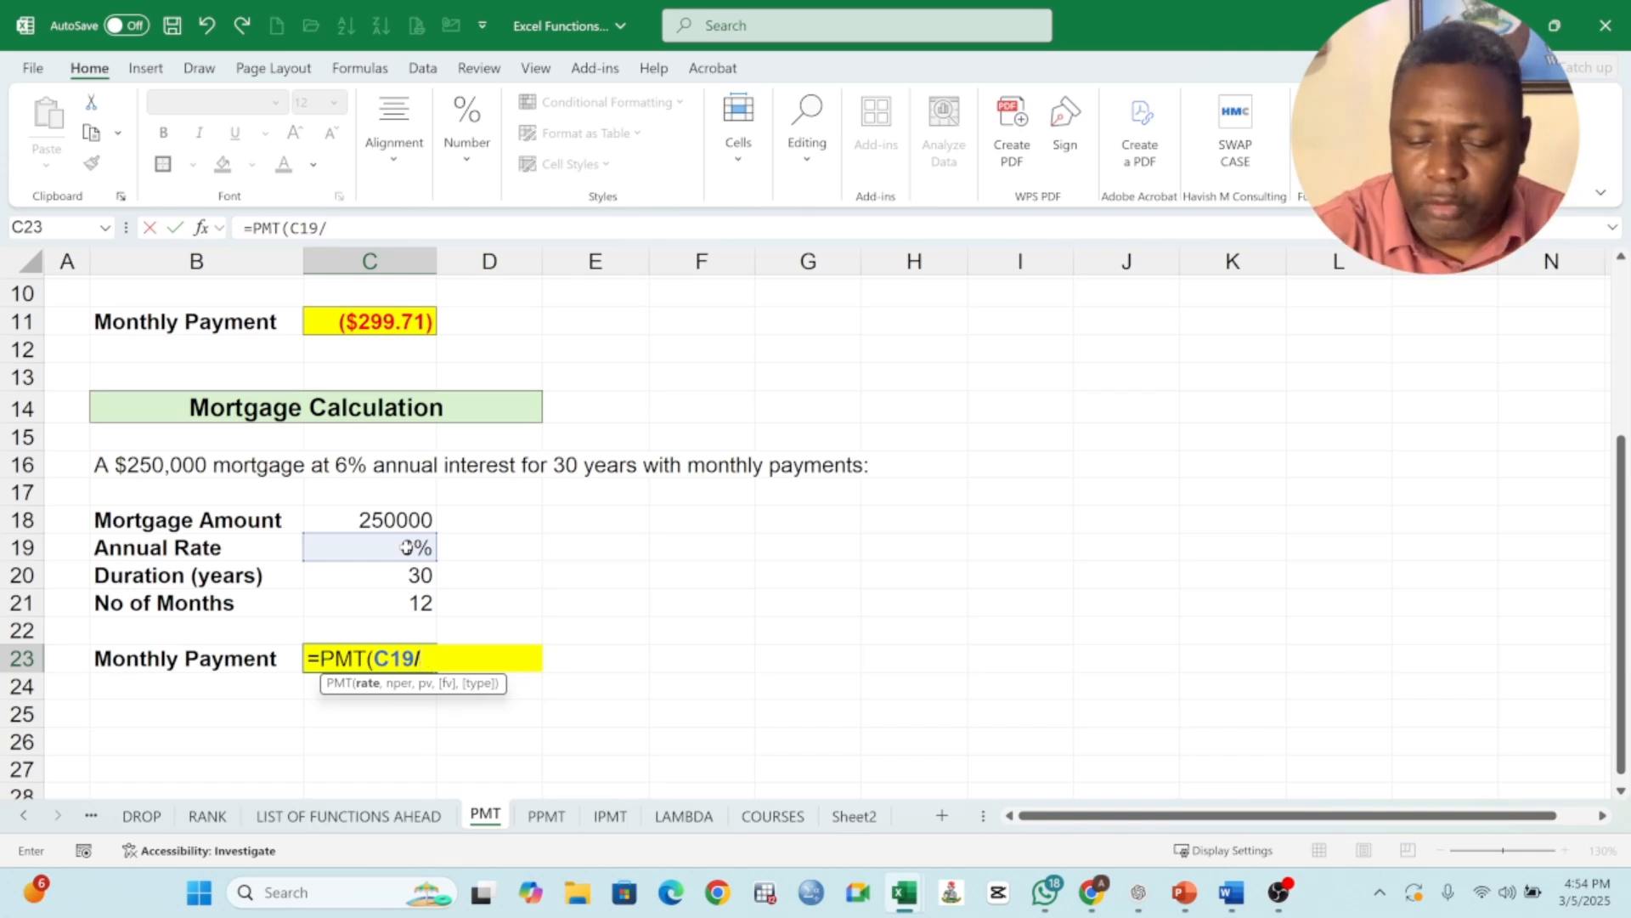
text(12)
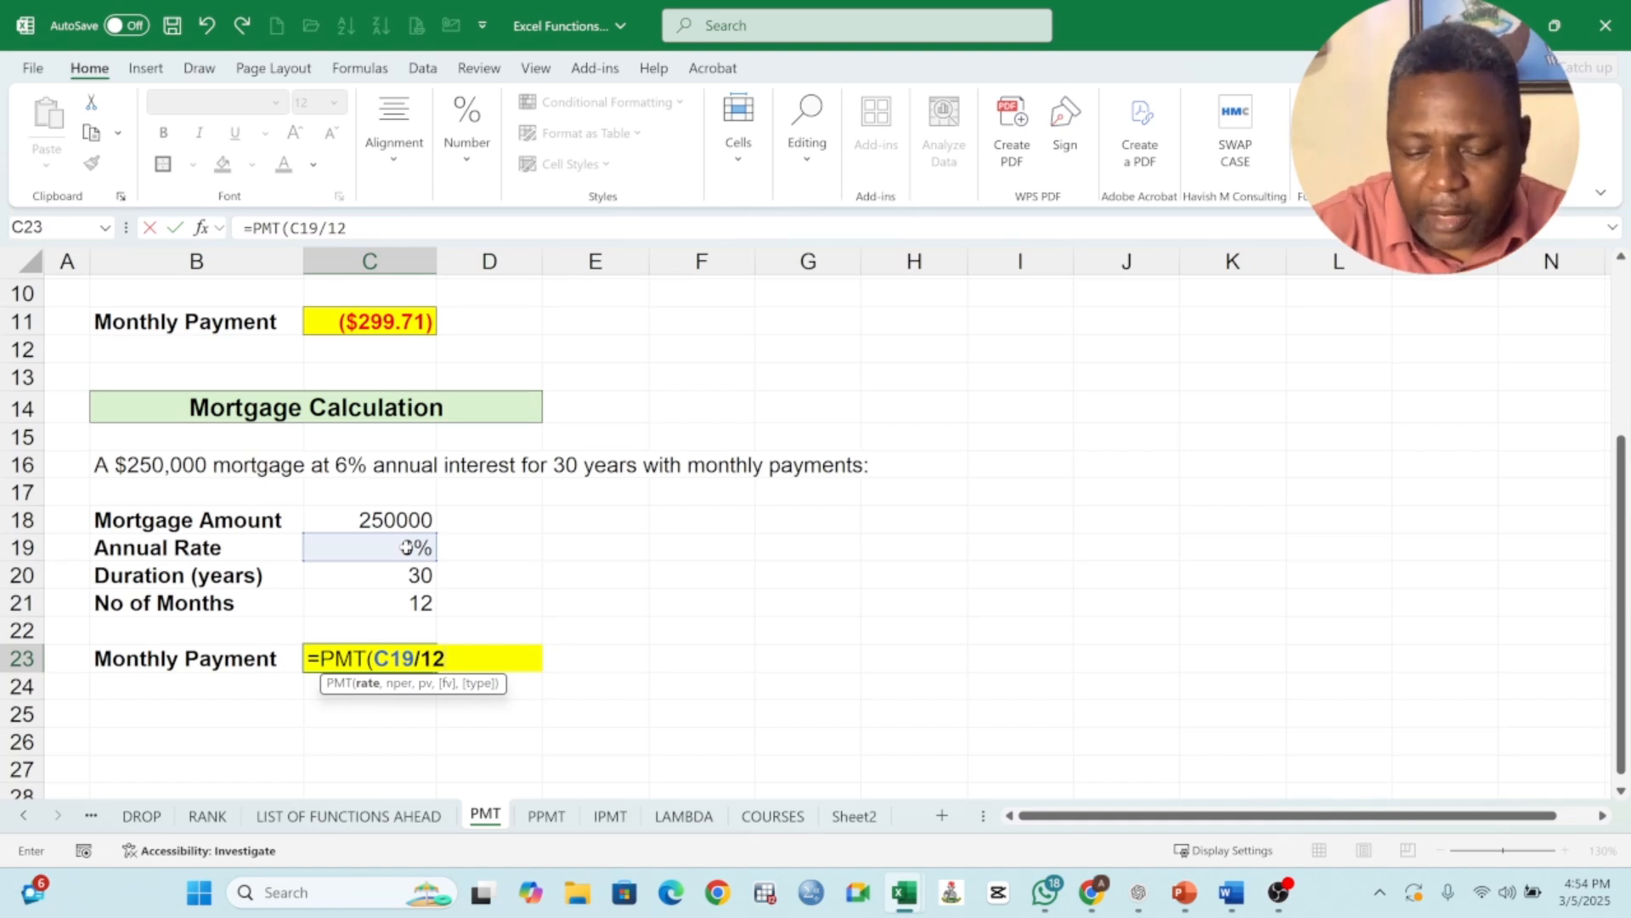
- Complete the PMT formula in C23 with C20*C21 as the number of periods and C18 as the present value
text(,)
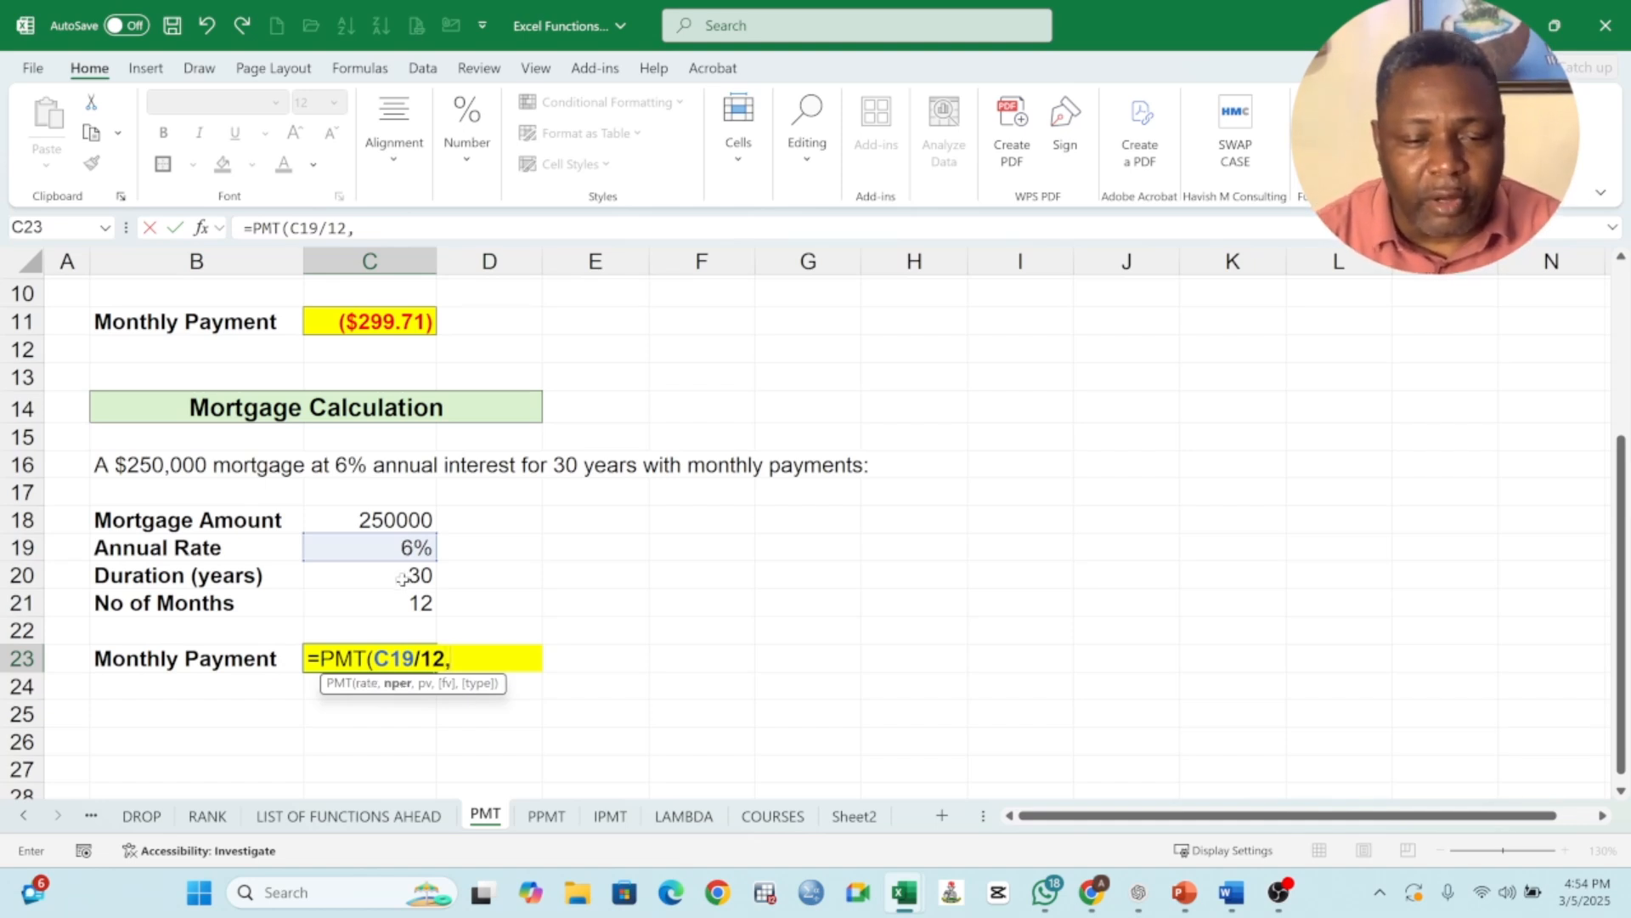
click(403, 579)
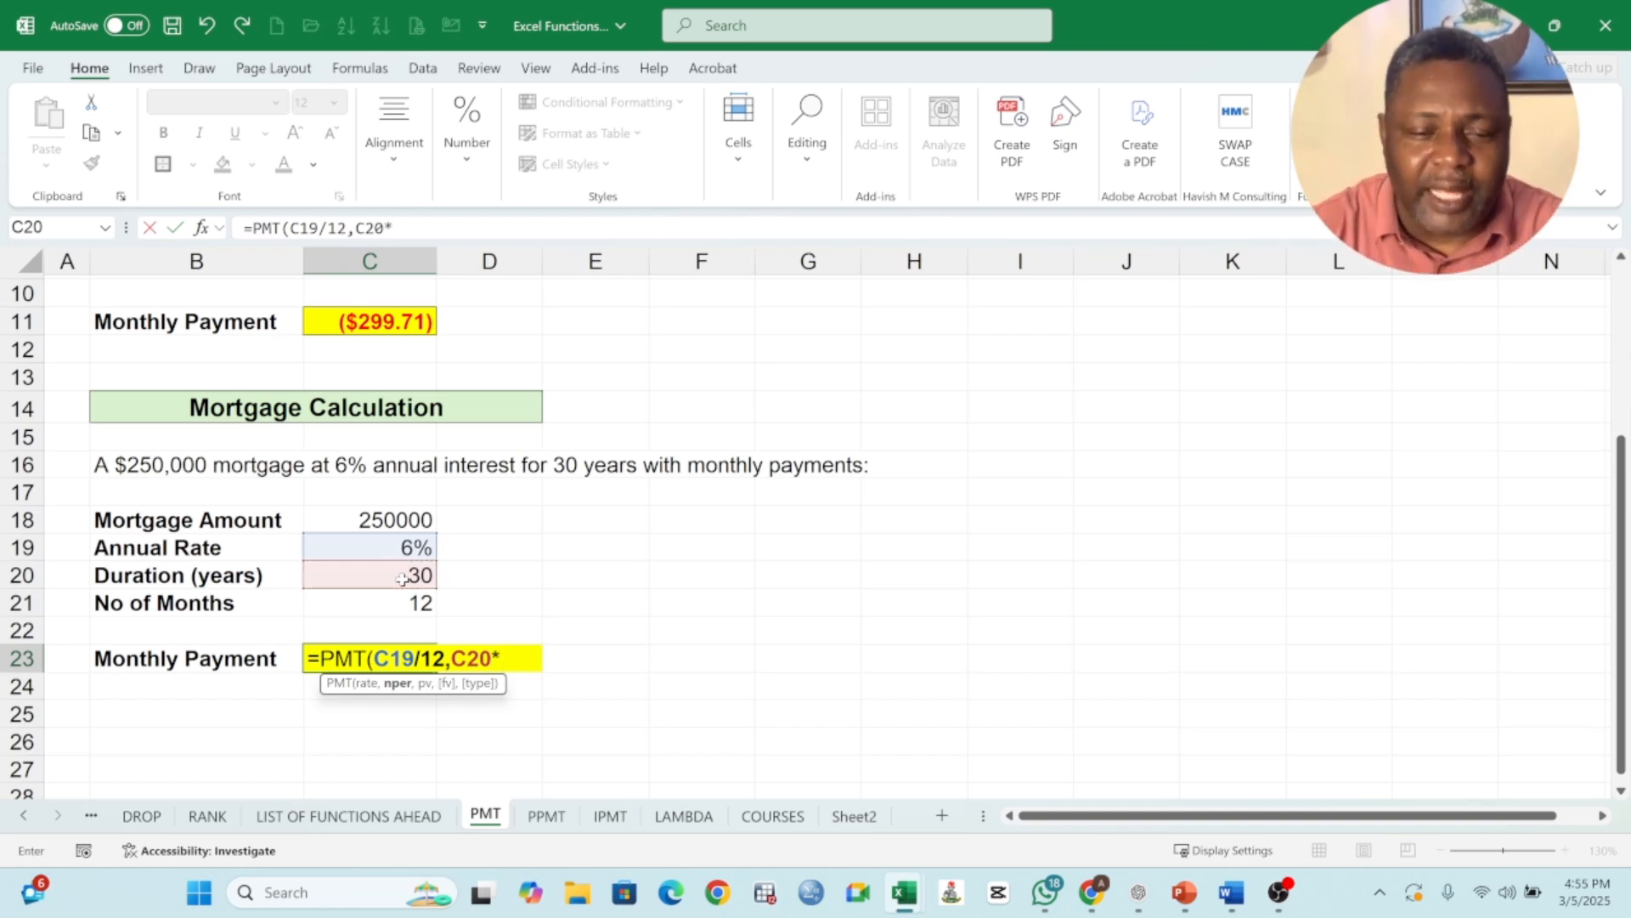
click(410, 602)
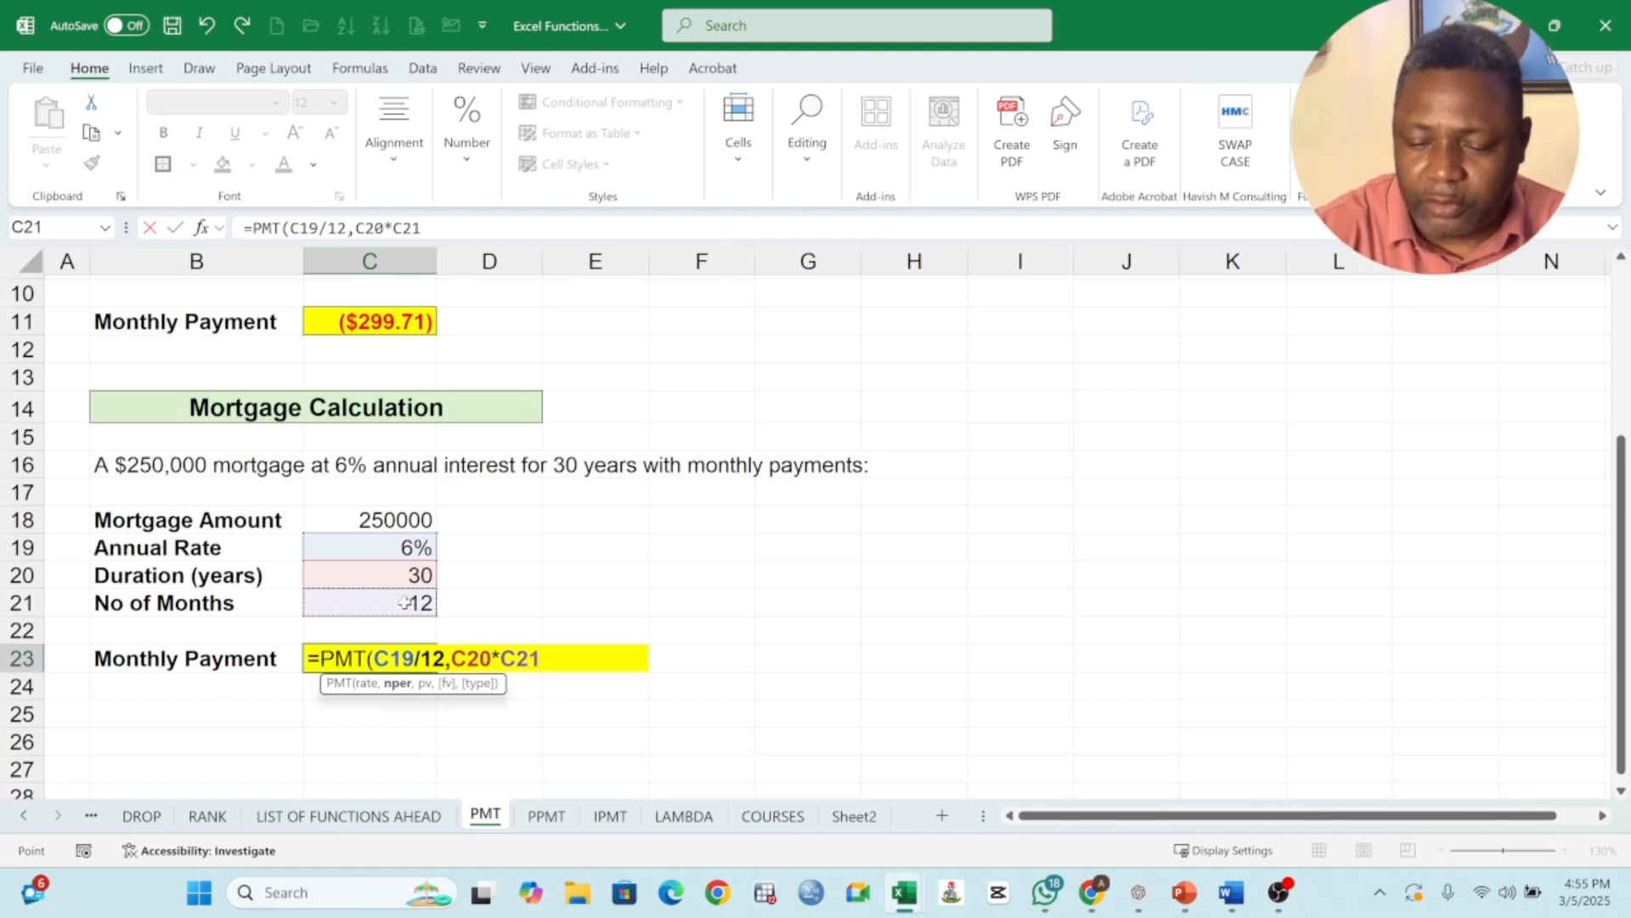
text(,)
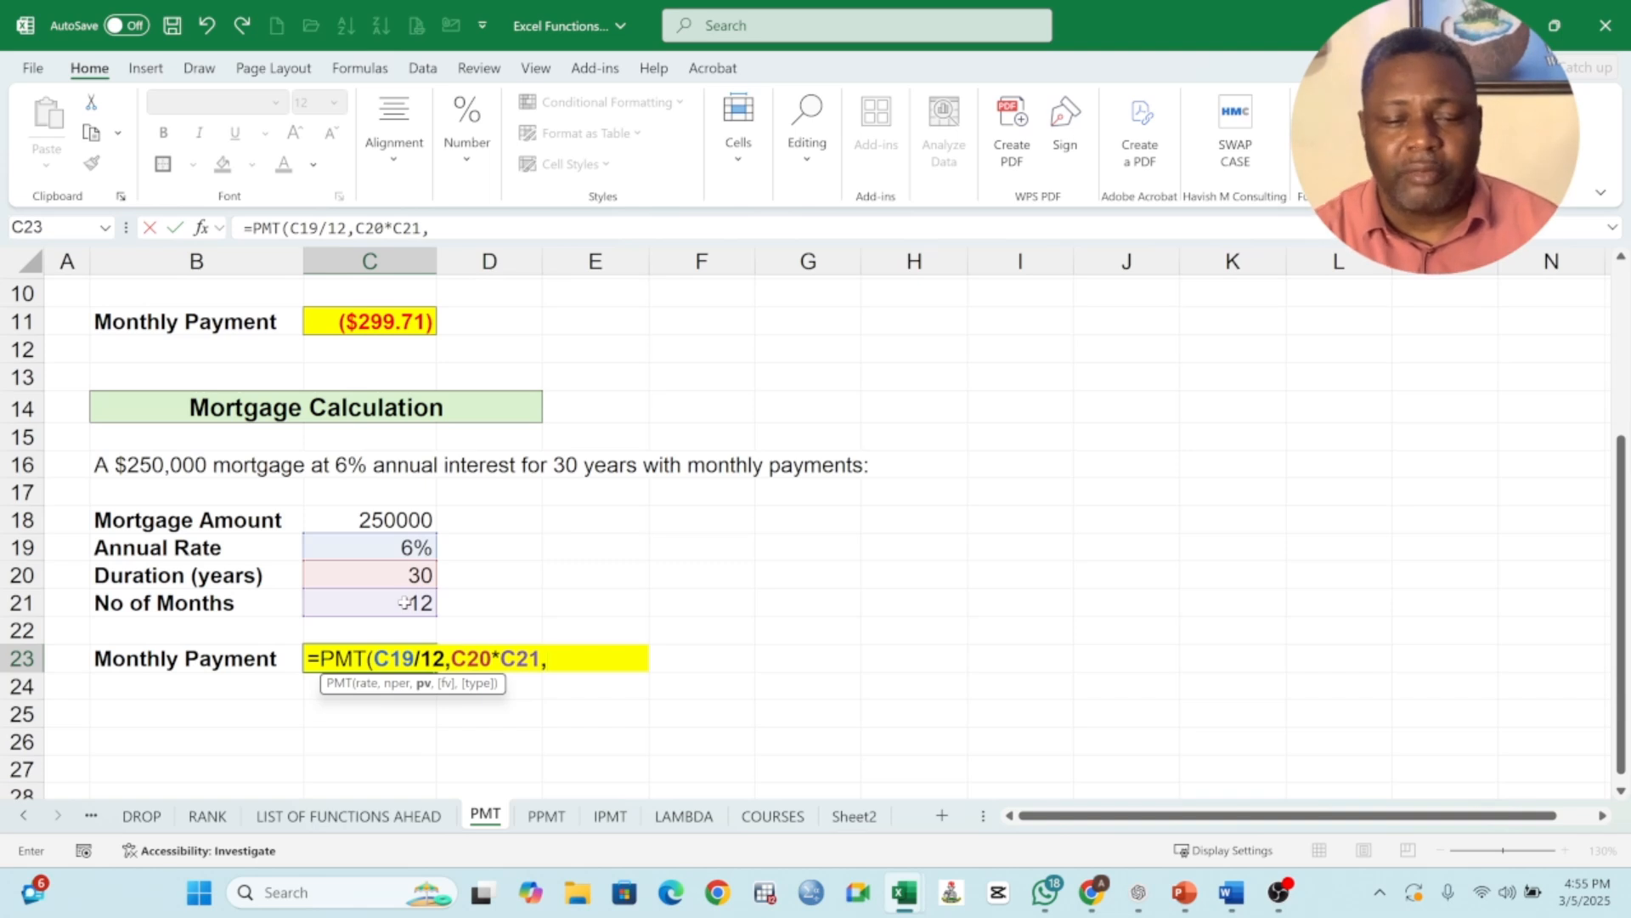
click(387, 522)
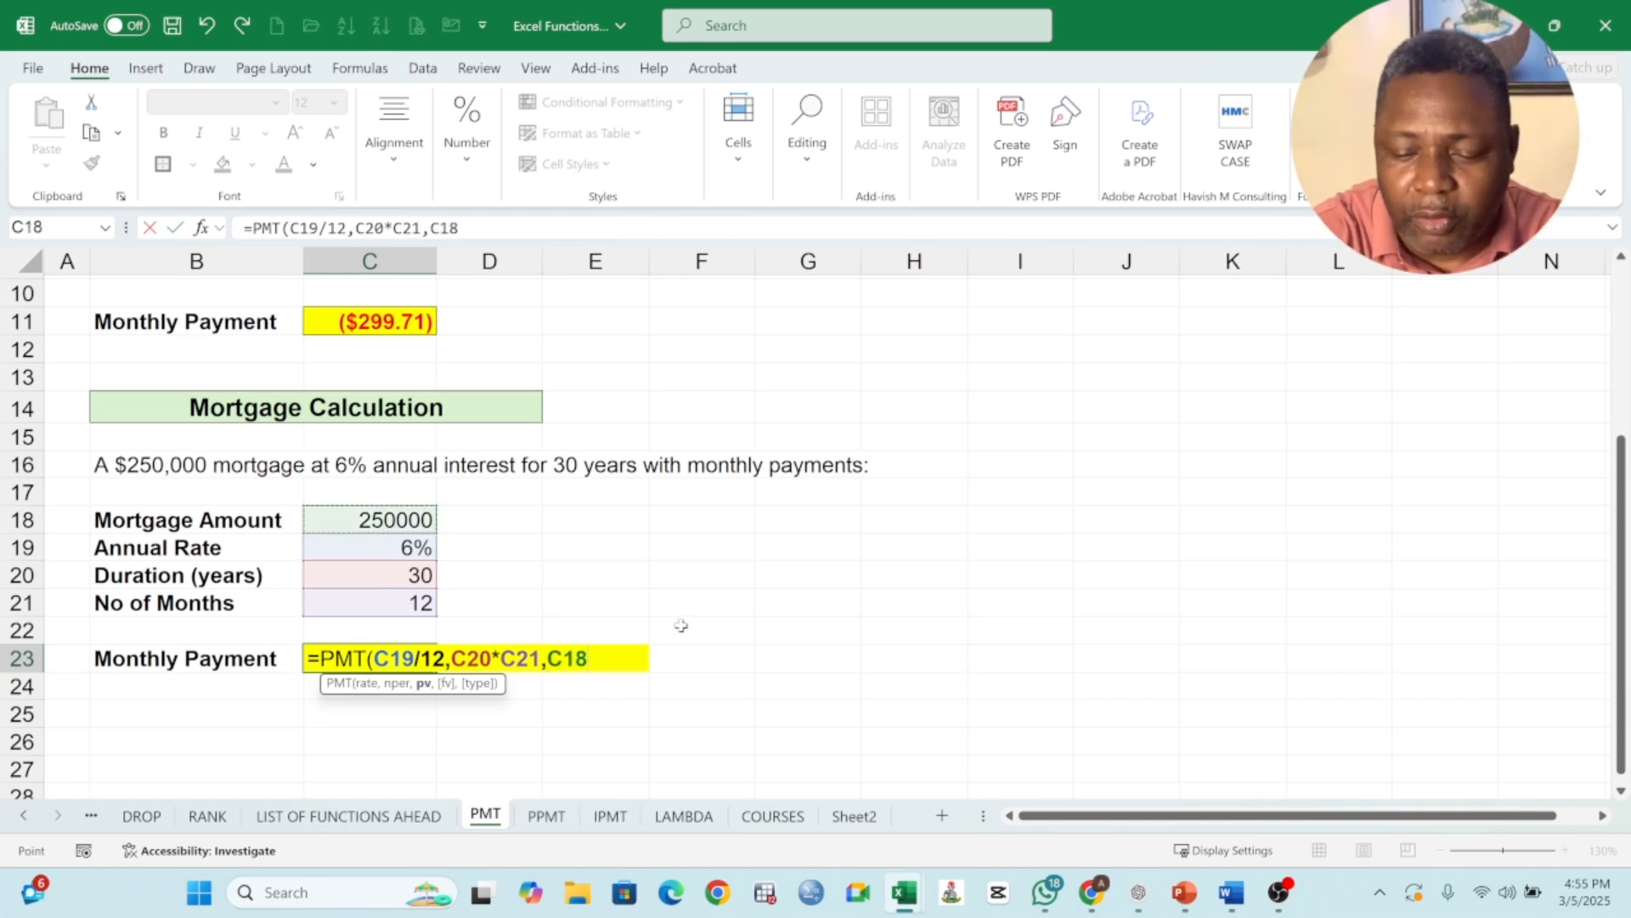
text())
key(Return)
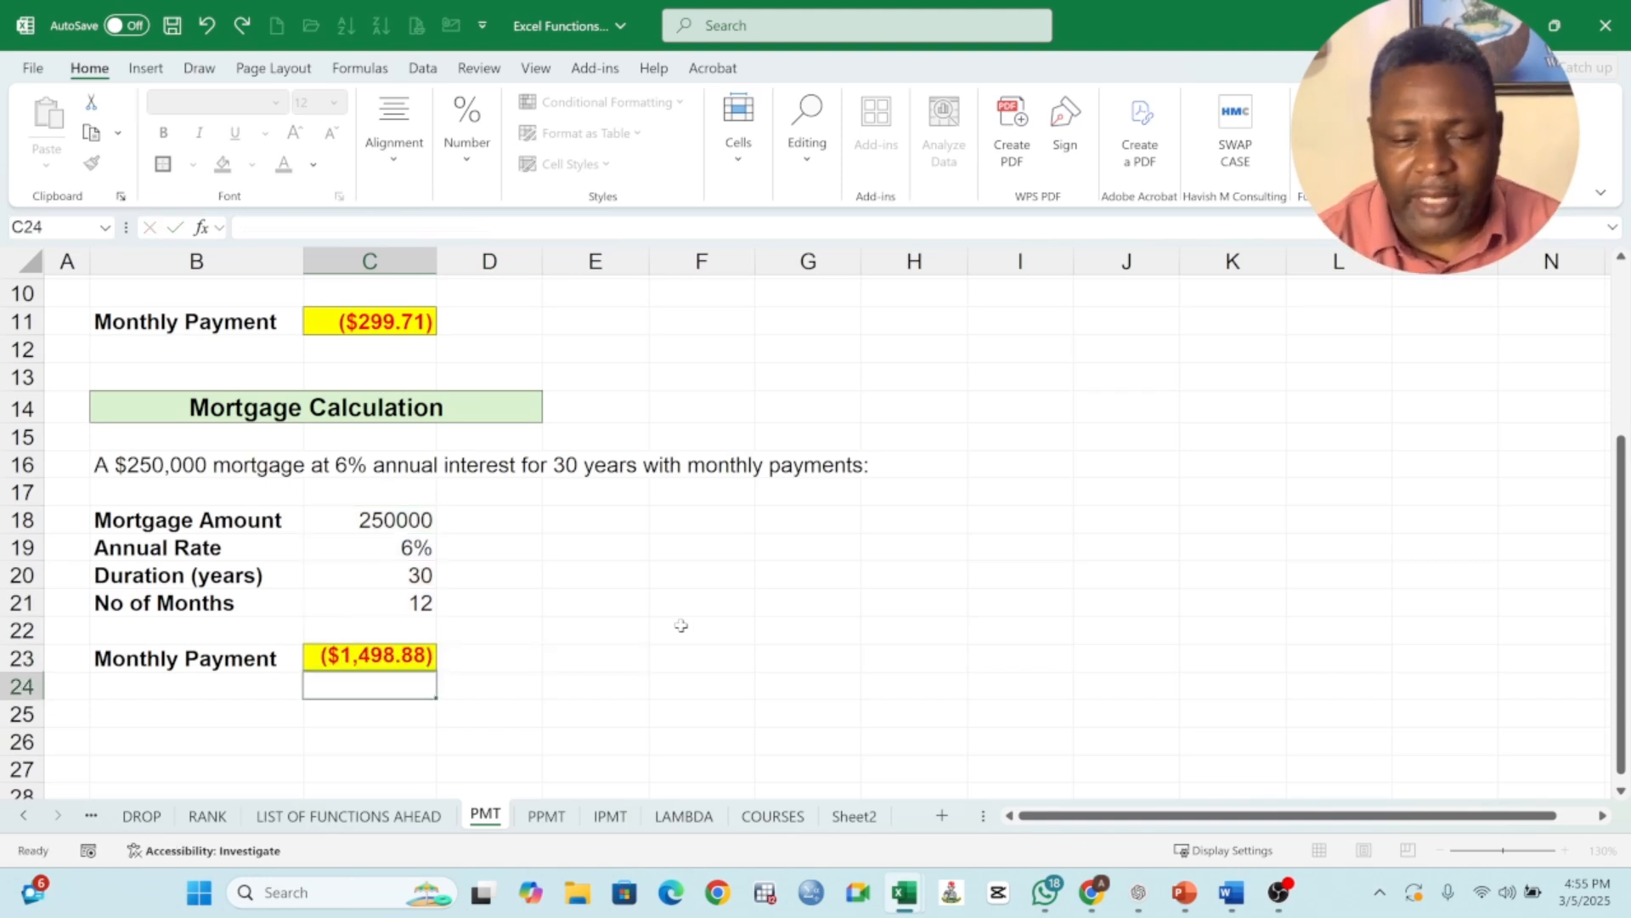
- Review the mortgage payment in C23 against its problem statement and inputs, and compare the loan and mortgage calculations
click(370, 664)
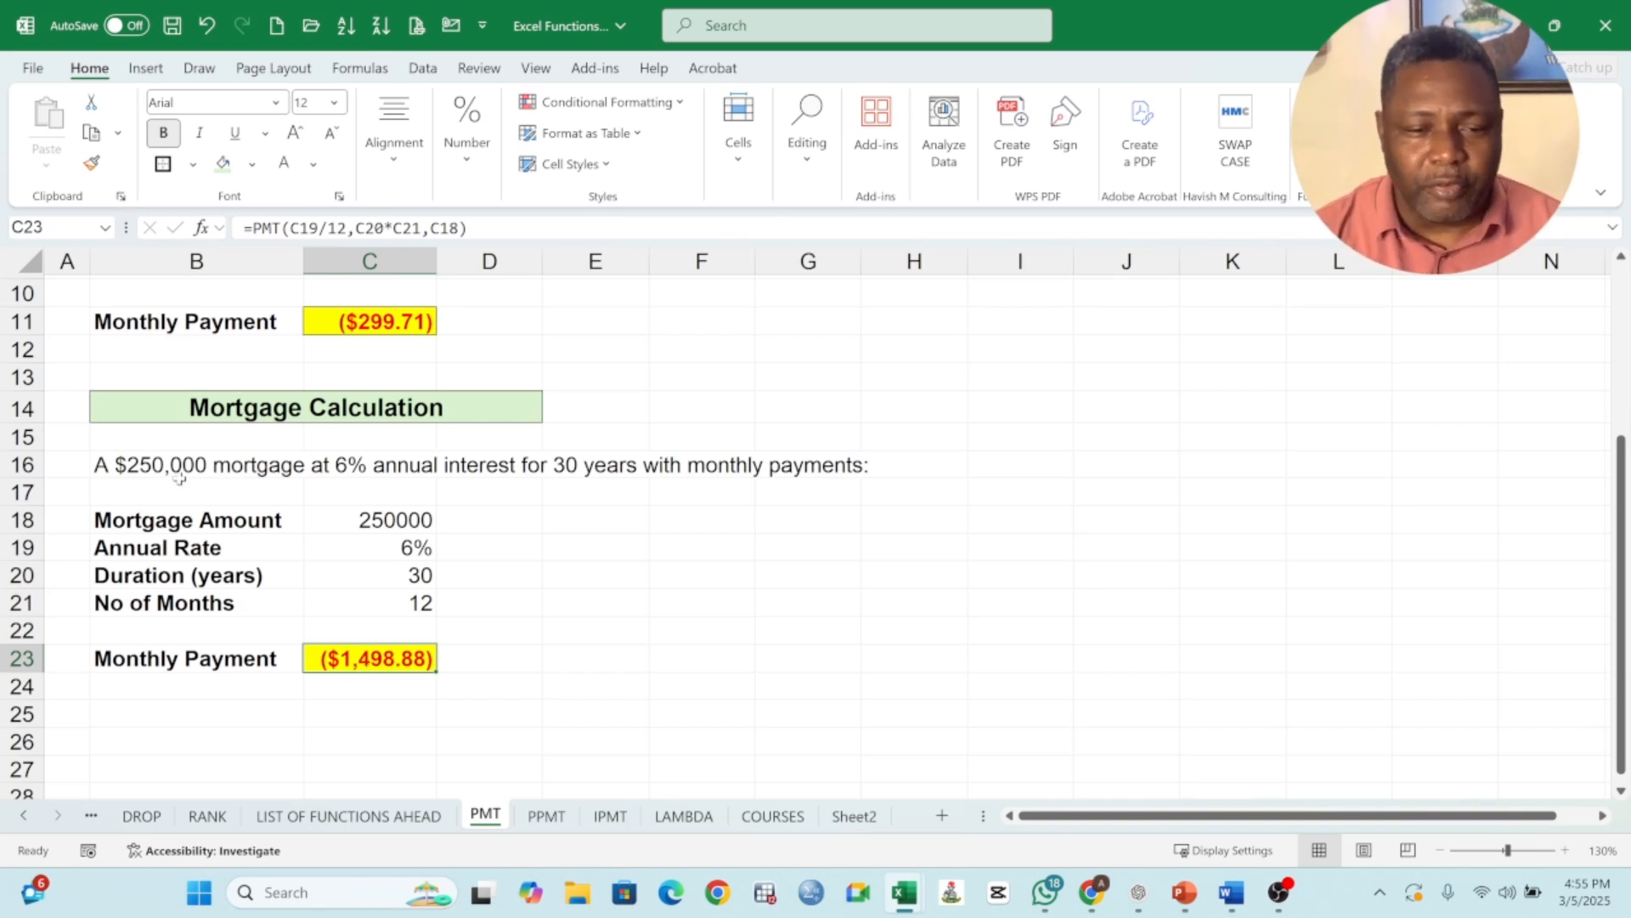
click(149, 466)
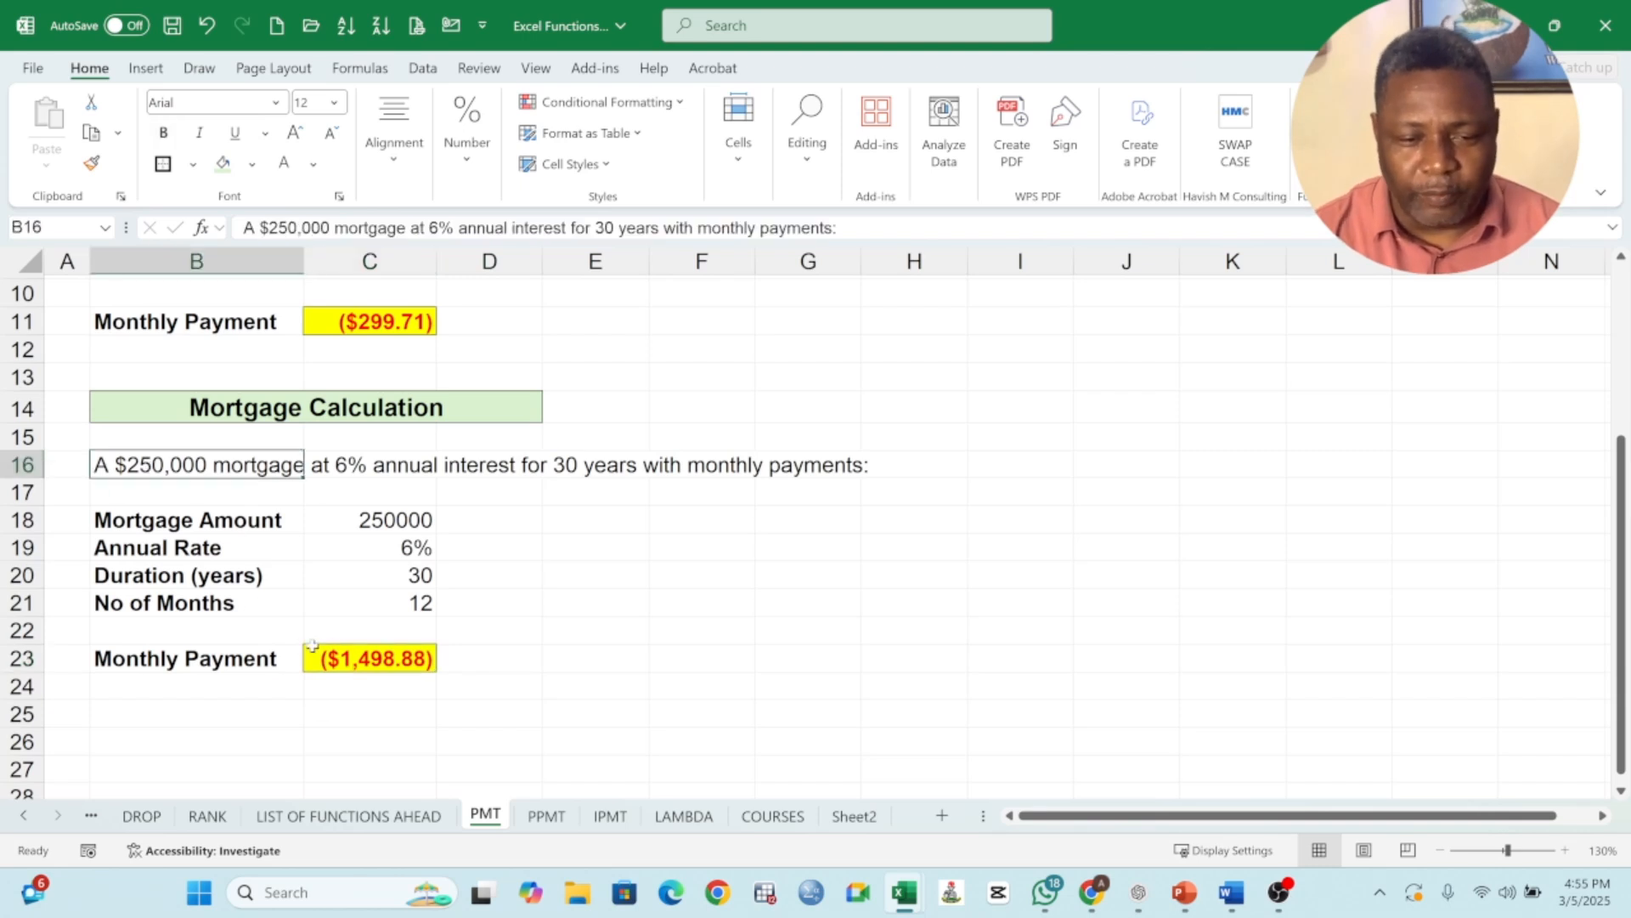
click(350, 656)
scroll(315, 599, up, 3)
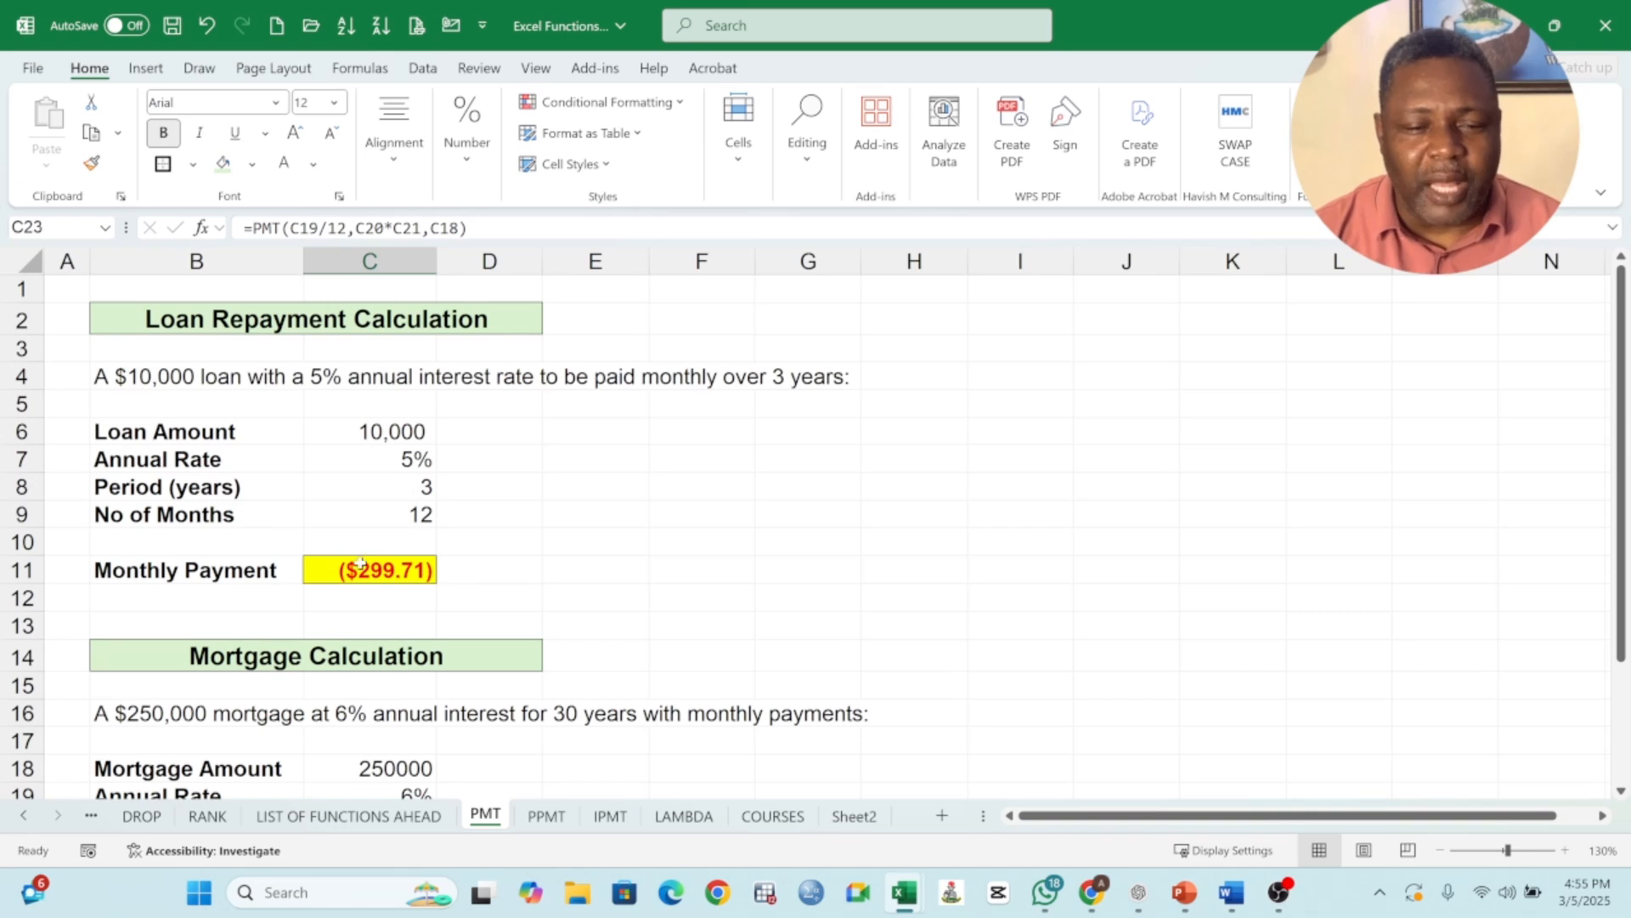
click(195, 325)
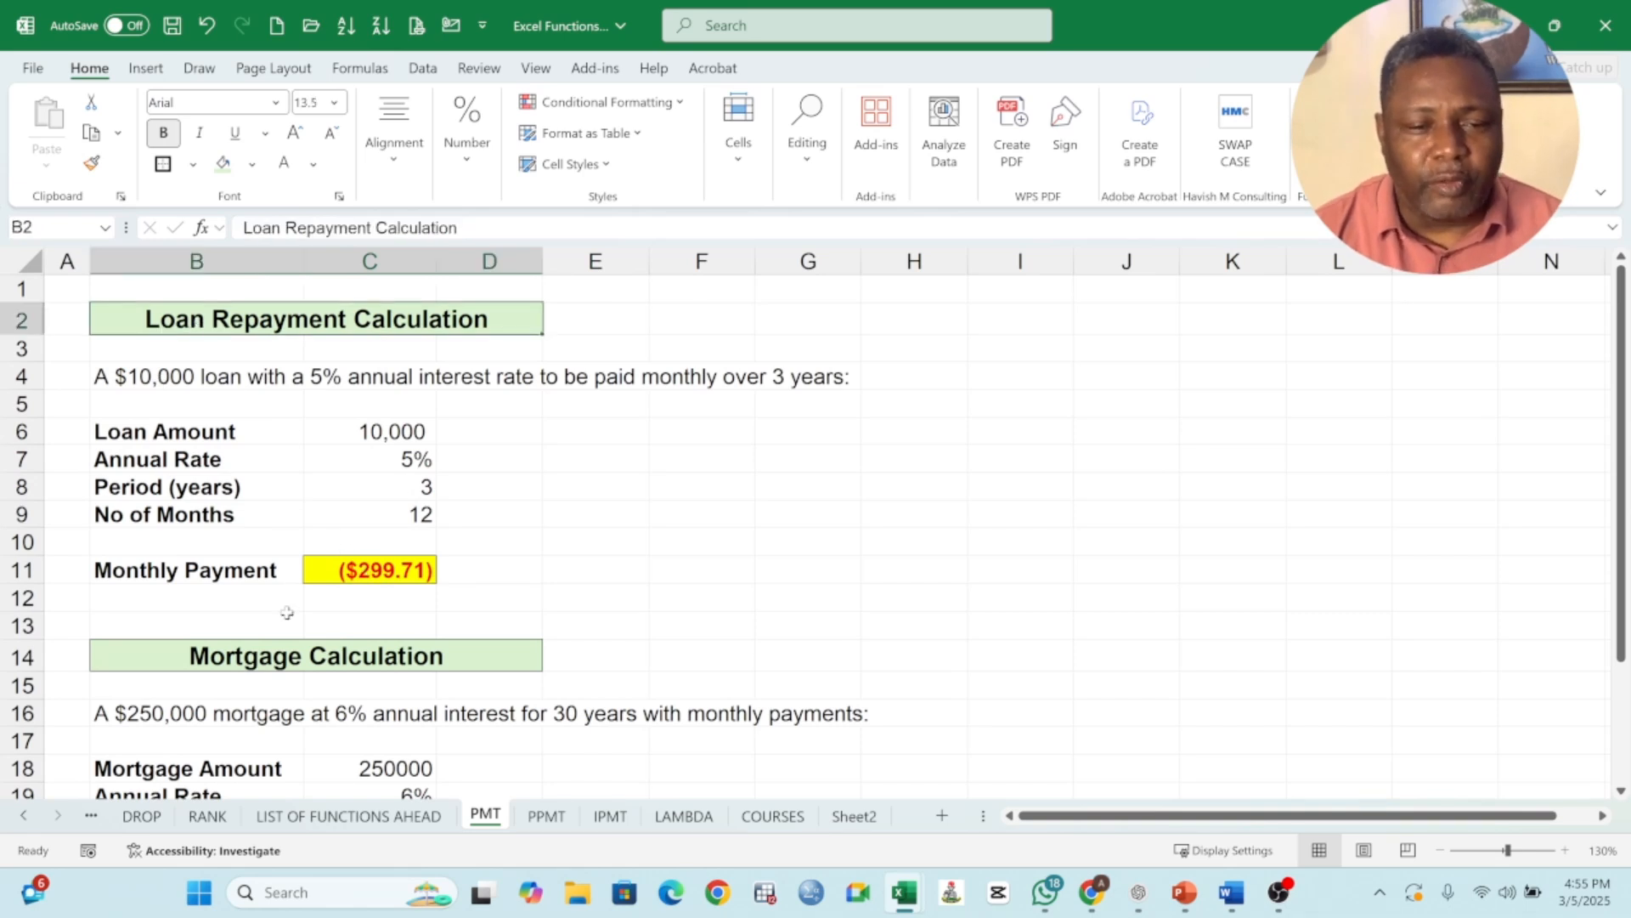
click(293, 658)
scroll(469, 631, down, 2)
scroll(468, 630, down, 1)
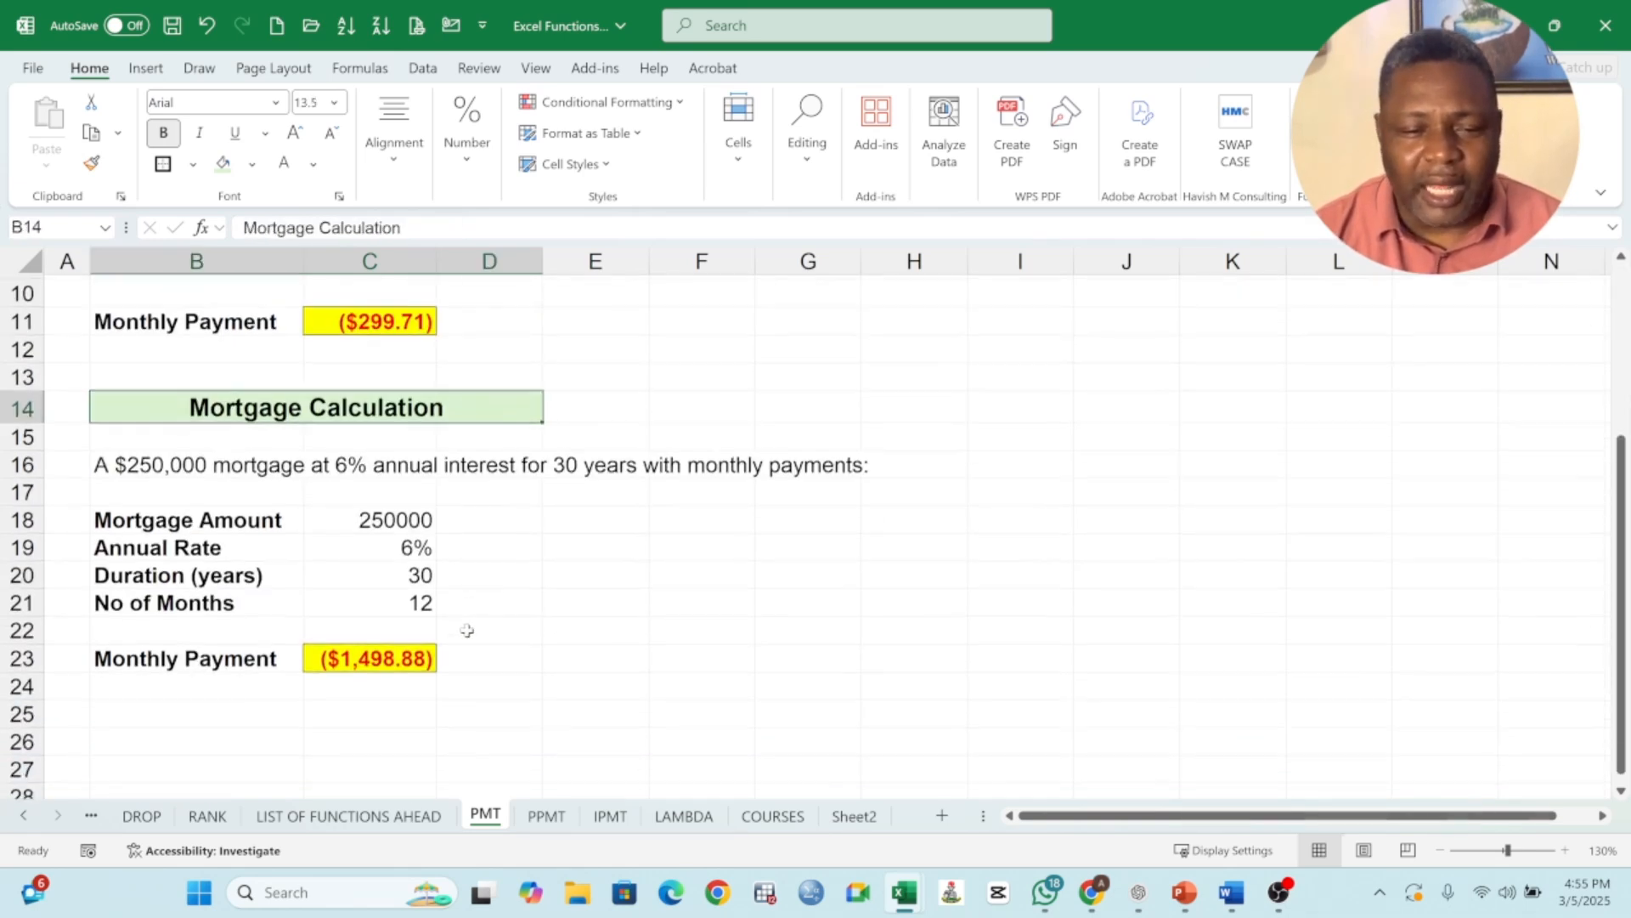
click(294, 708)
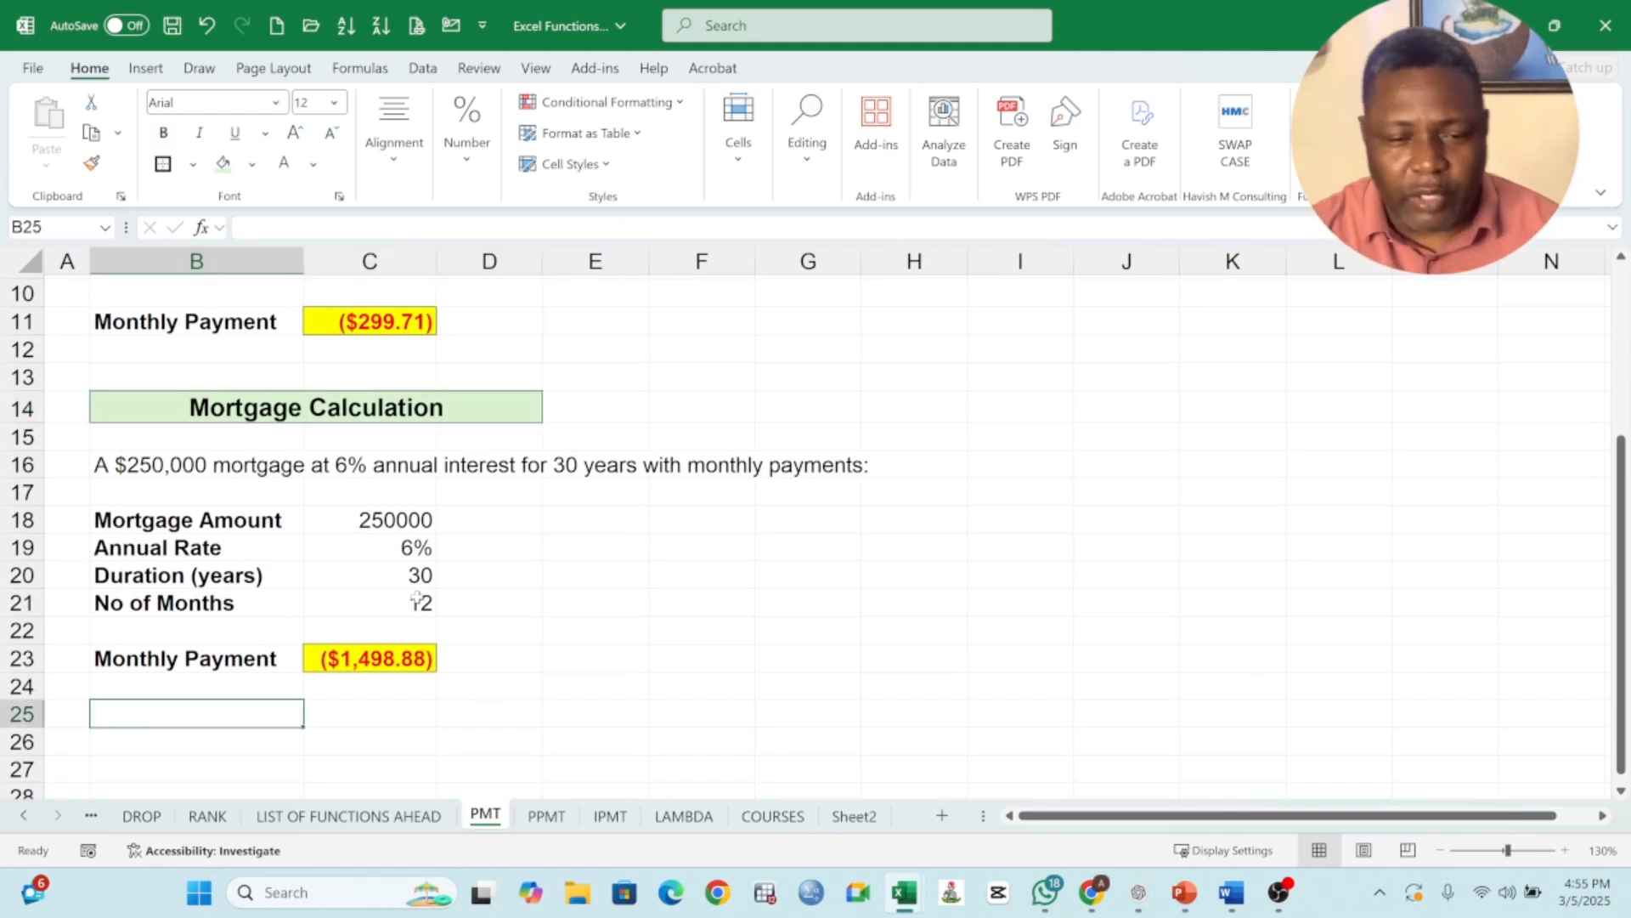
click(390, 521)
scroll(390, 522, up, 1)
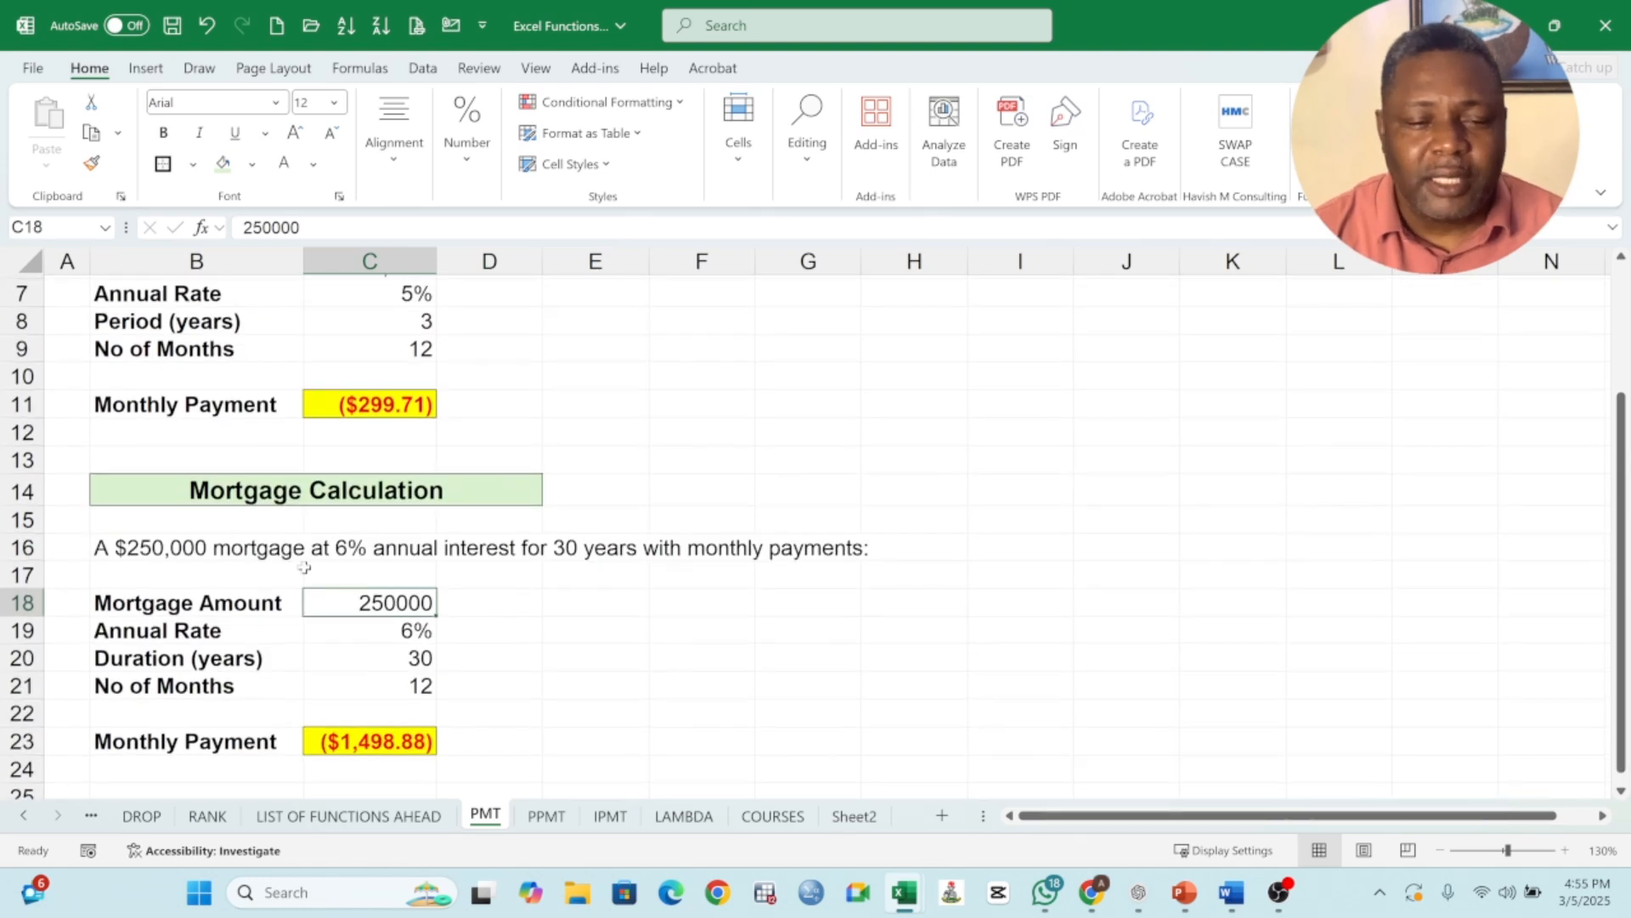
click(344, 545)
click(624, 550)
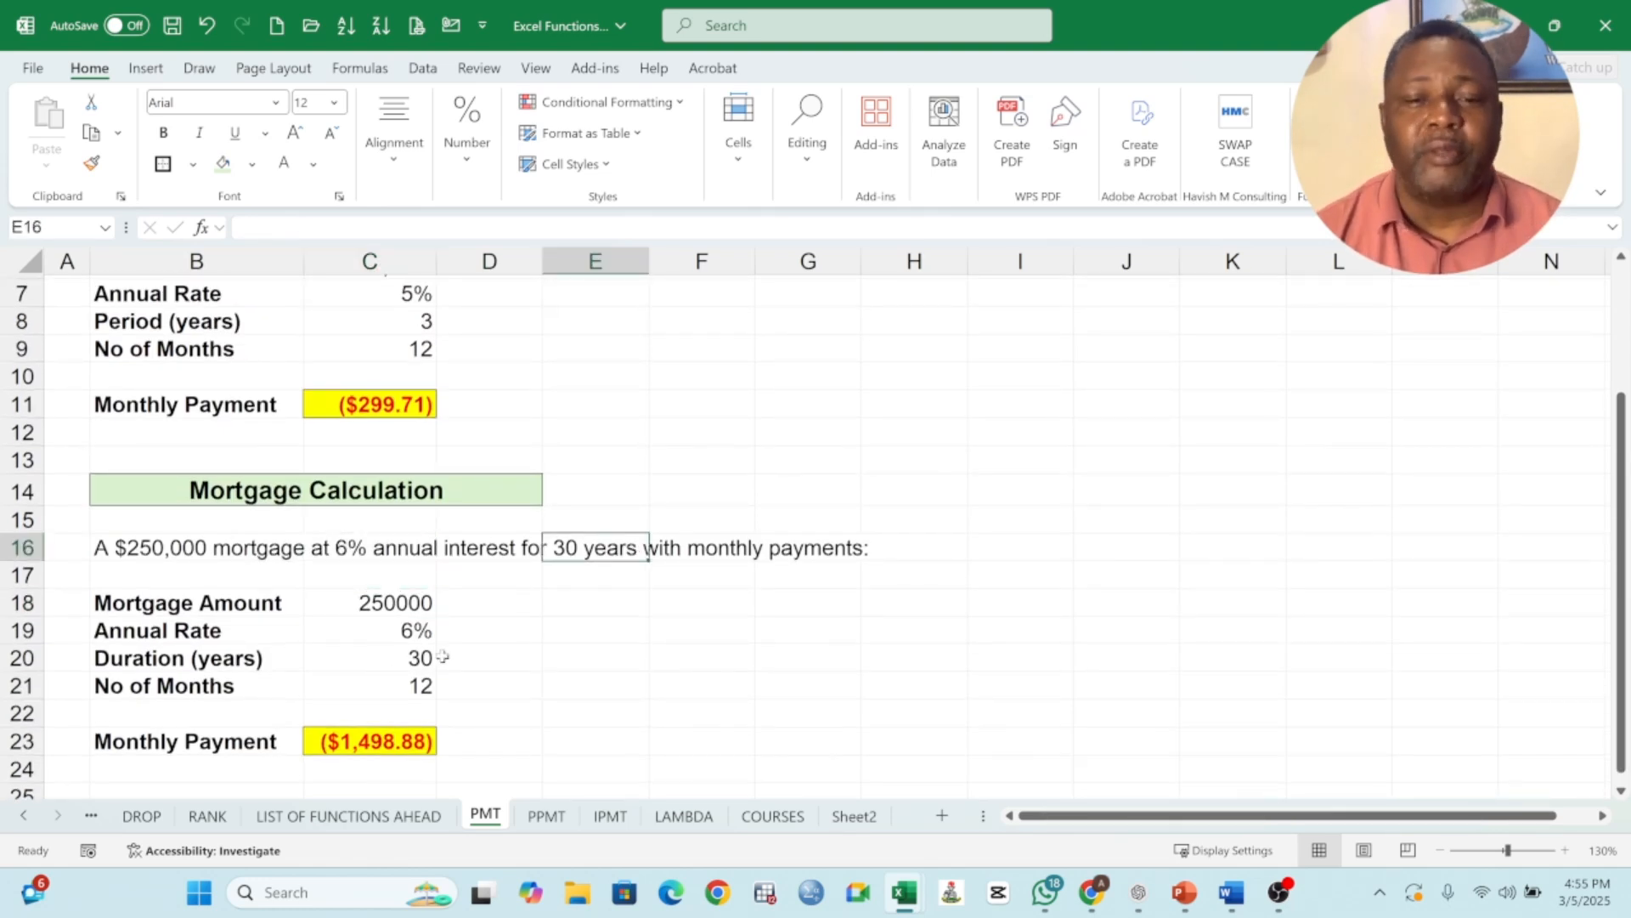
scroll(447, 656, up, 2)
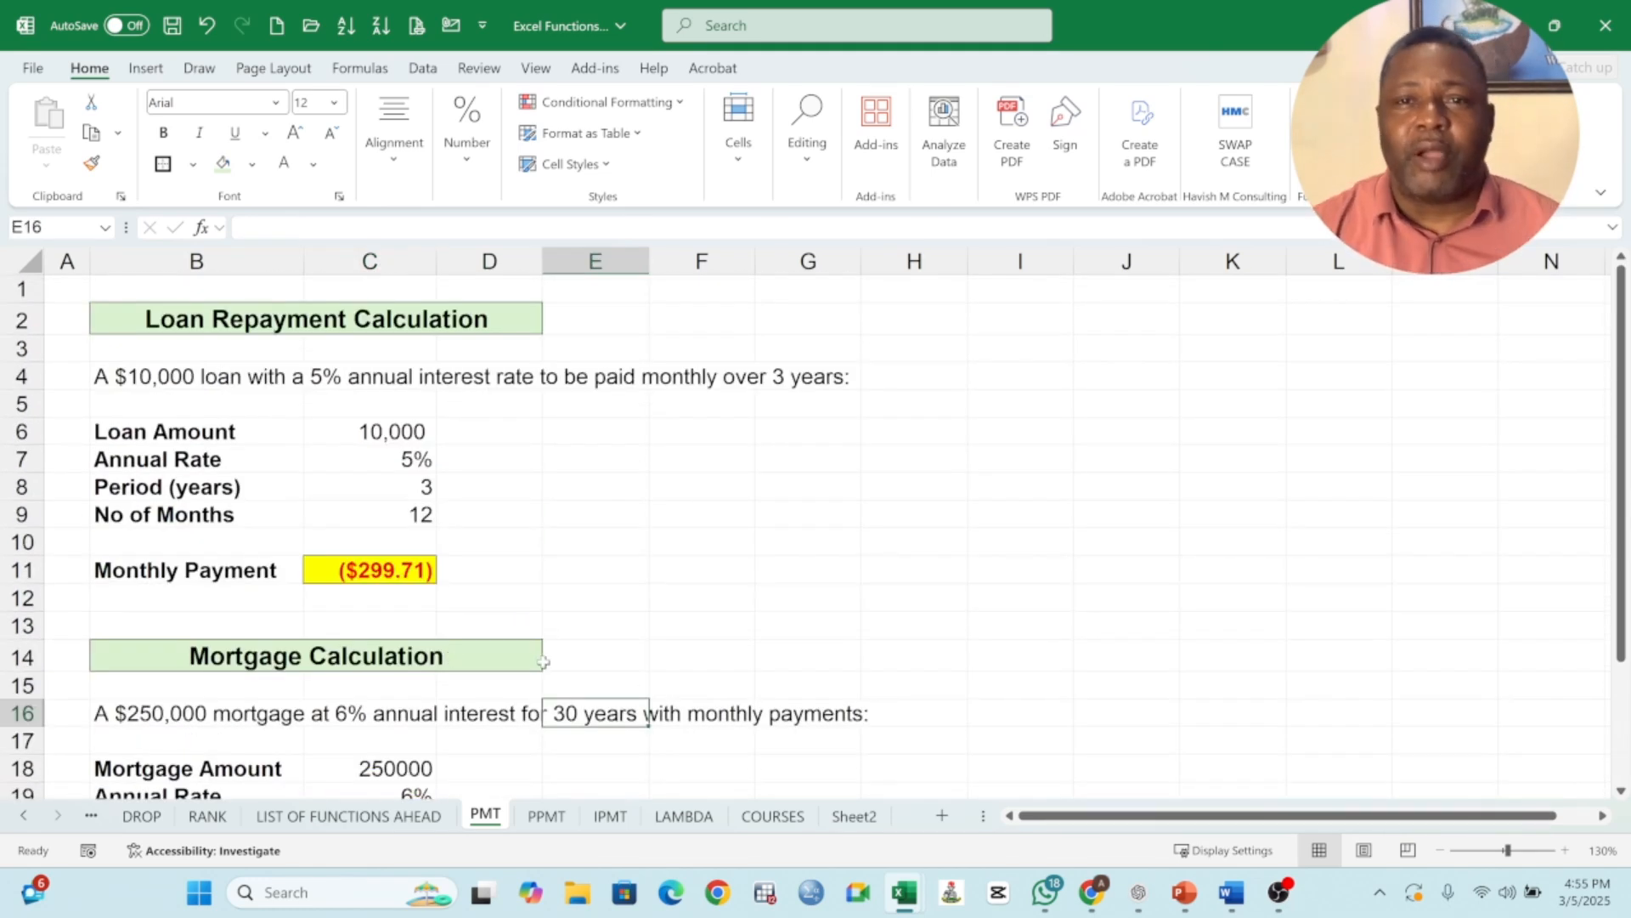